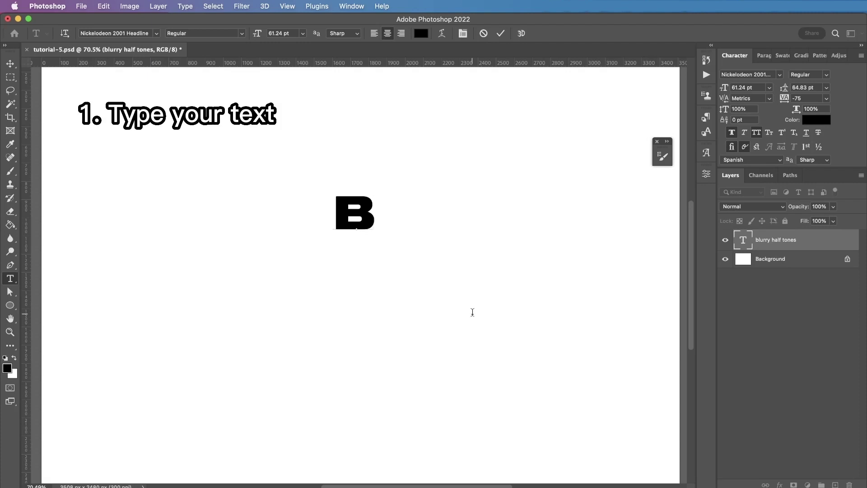
- Finish the headline as BLURRY / HALF / TONES on three lines and commit it
{"action": "type", "text": "LURRY "}
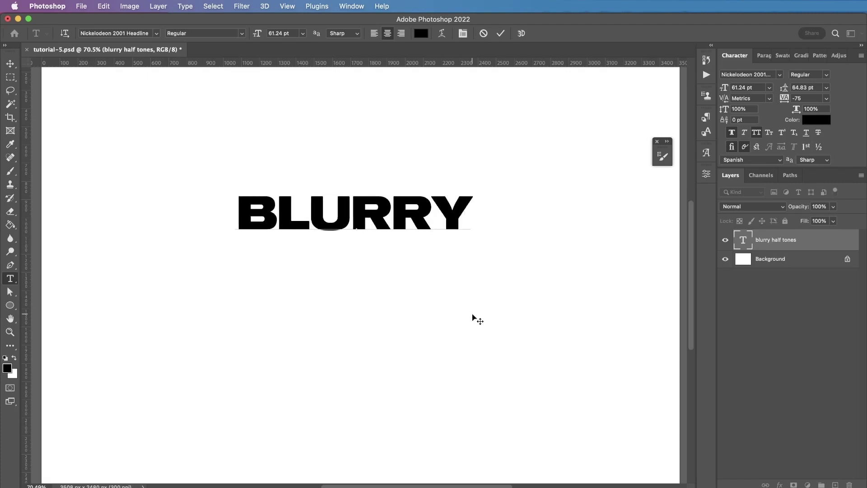
{"action": "type", "text": "HALF"}
{"action": "key", "text": "Return"}
{"action": "type", "text": "TONES"}
{"action": "key", "text": "super+Return"}
- Duplicate the Background layer and merge the text layer into the white copy
{"action": "key", "text": "v"}
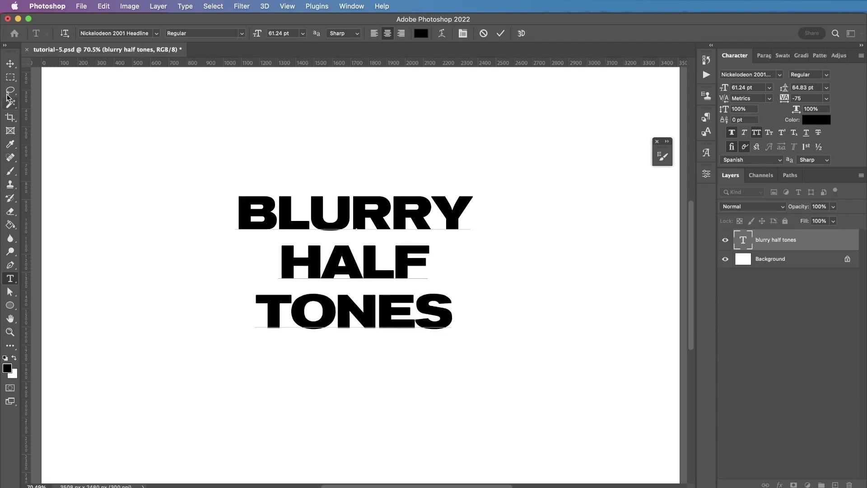
{"action": "key", "text": "super+0"}
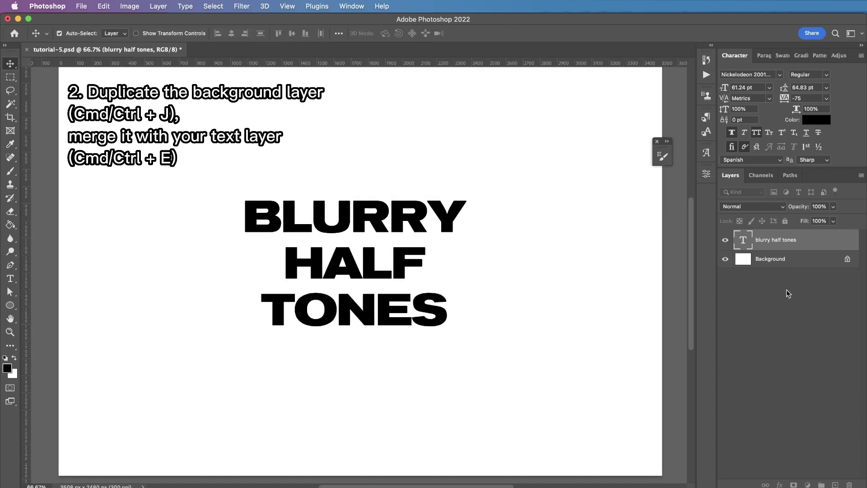
{"action": "left_click", "coordinate": [781, 266]}
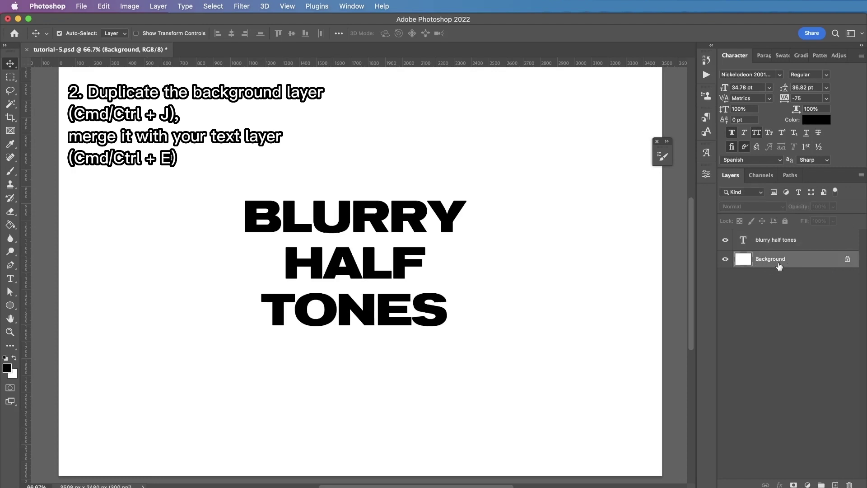
{"action": "key", "text": "cmd+j"}
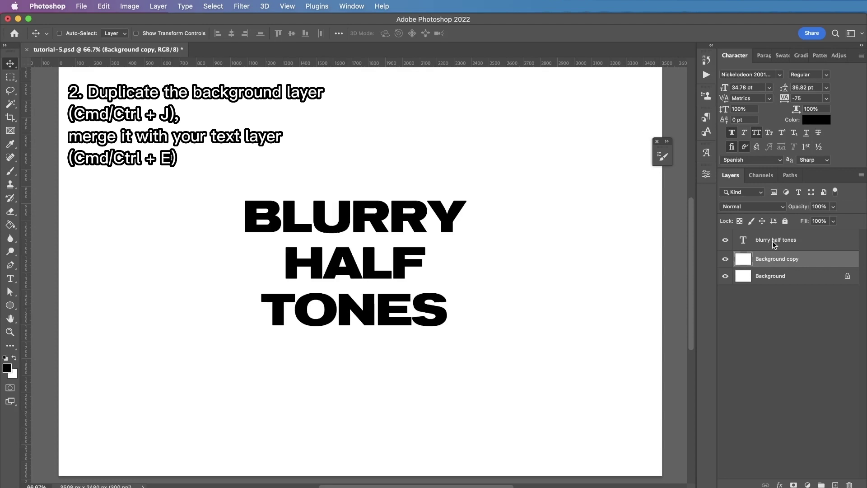
{"action": "left_click", "coordinate": [770, 243], "text": "shift"}
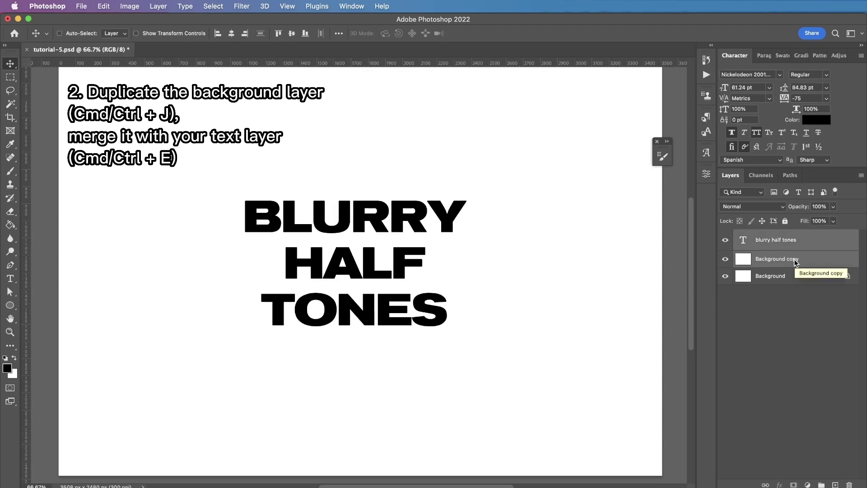
{"action": "key", "text": "super+e"}
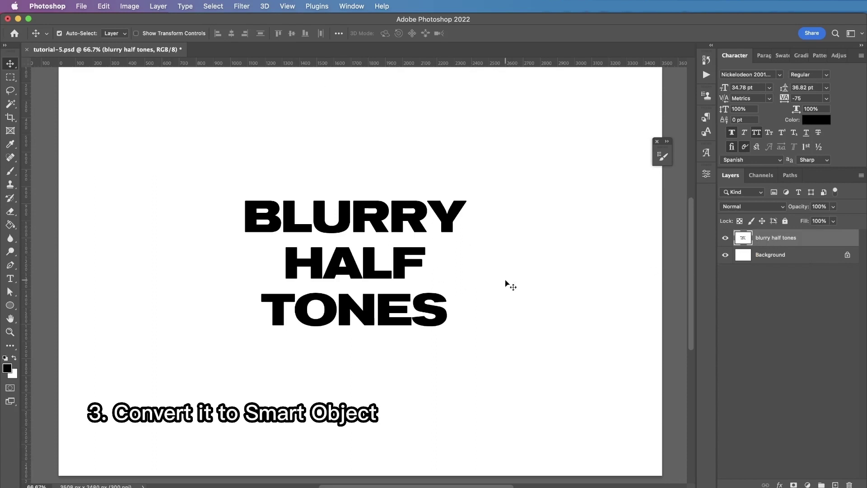
- Convert the merged text layer to a smart object and apply Gaussian Blur at radius 20
{"action": "right_click", "coordinate": [771, 237]}
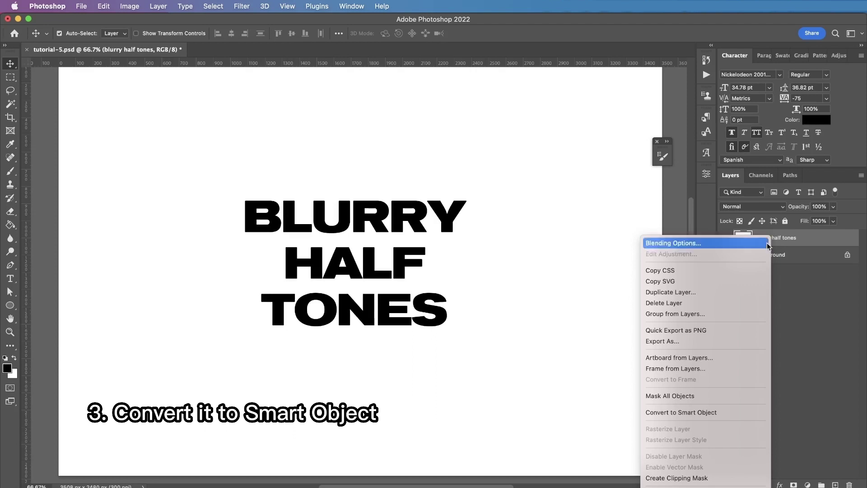
{"action": "left_click", "coordinate": [709, 413]}
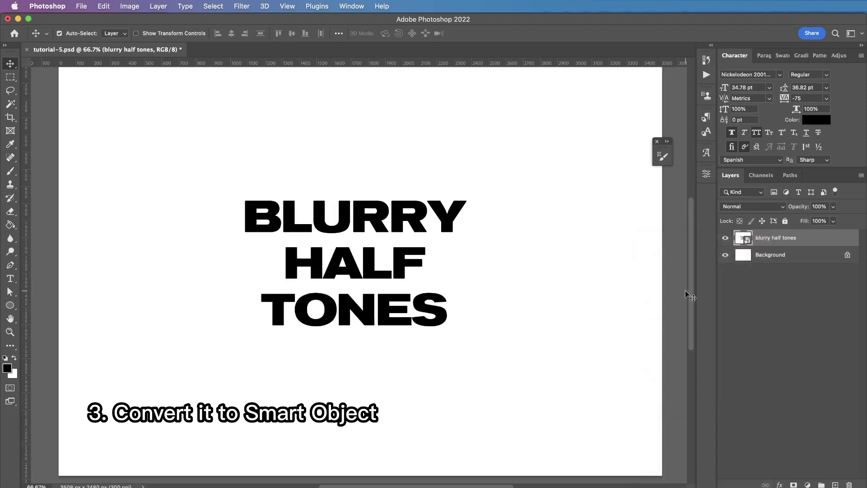
{"action": "left_click", "coordinate": [241, 7]}
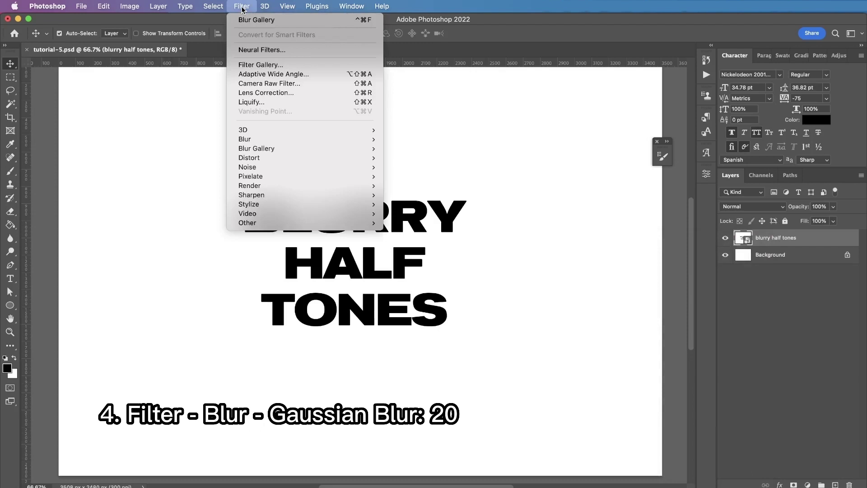
{"action": "mouse_move", "coordinate": [276, 140]}
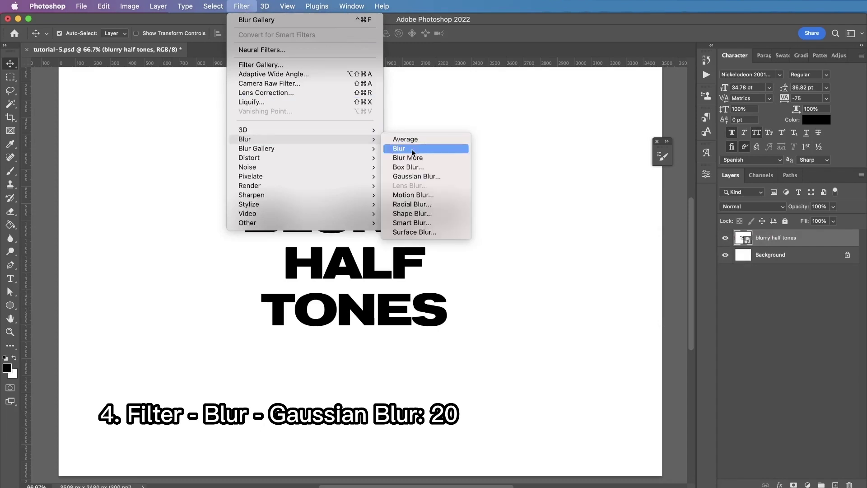
{"action": "left_click", "coordinate": [432, 176]}
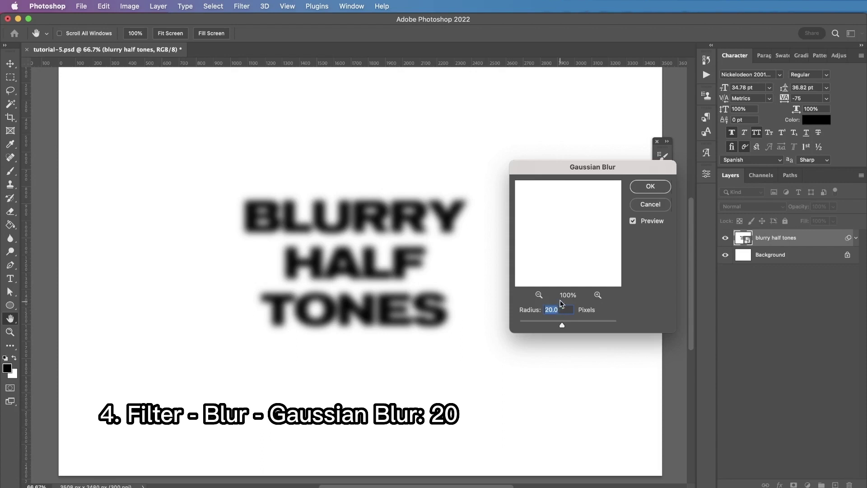
{"action": "left_click", "coordinate": [650, 186]}
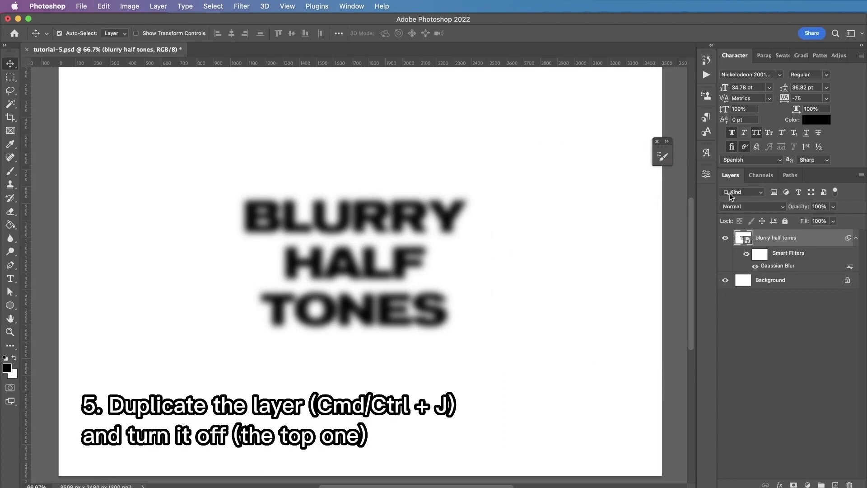
- Duplicate the blurred layer, hide the copy, and select the original
{"action": "key", "text": "super+j"}
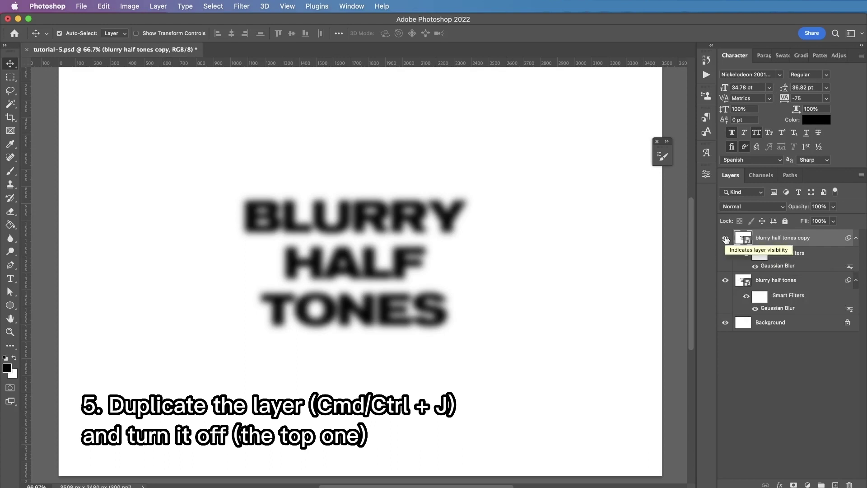
{"action": "left_click", "coordinate": [726, 240]}
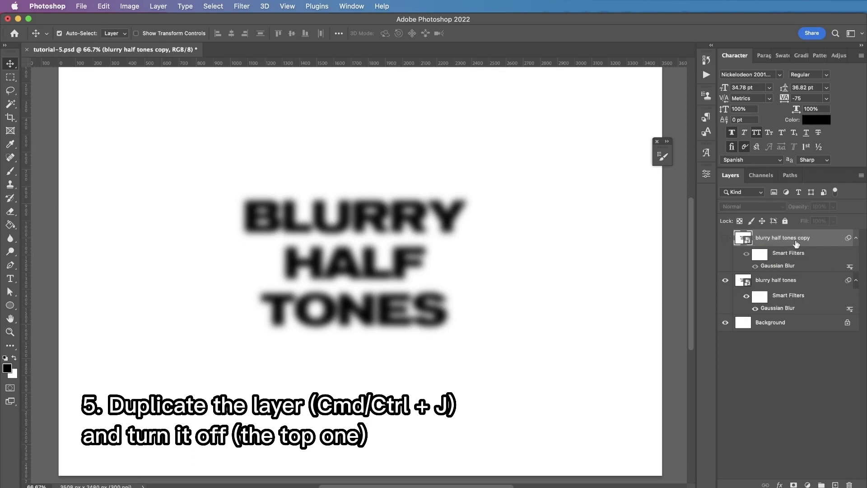
{"action": "left_click", "coordinate": [780, 284]}
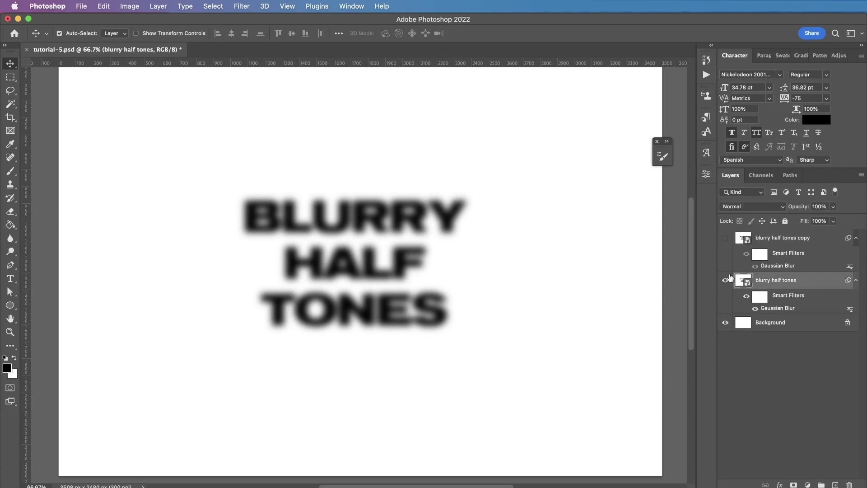
- Lighten the original with a steep Curves, raising midtones and moving the white point to 188
{"action": "key", "text": "super+minus"}
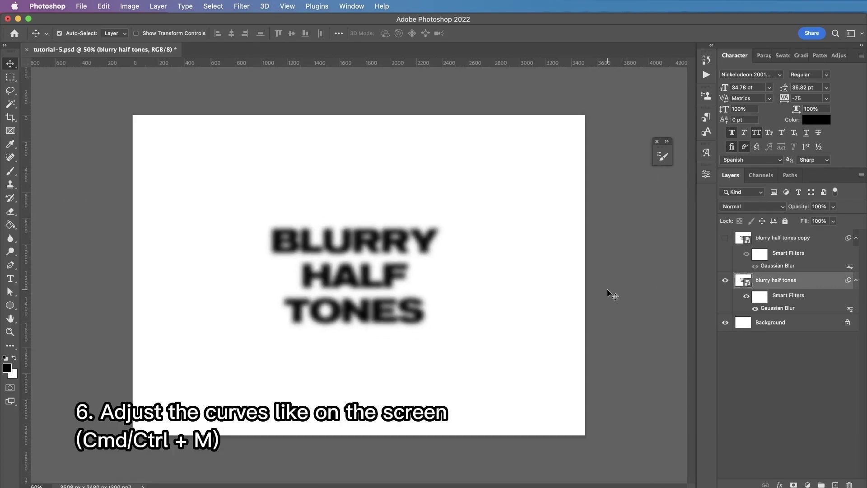
{"action": "key", "text": "super+m"}
{"action": "left_click_drag", "start_coordinate": [553, 206], "coordinate": [513, 155]}
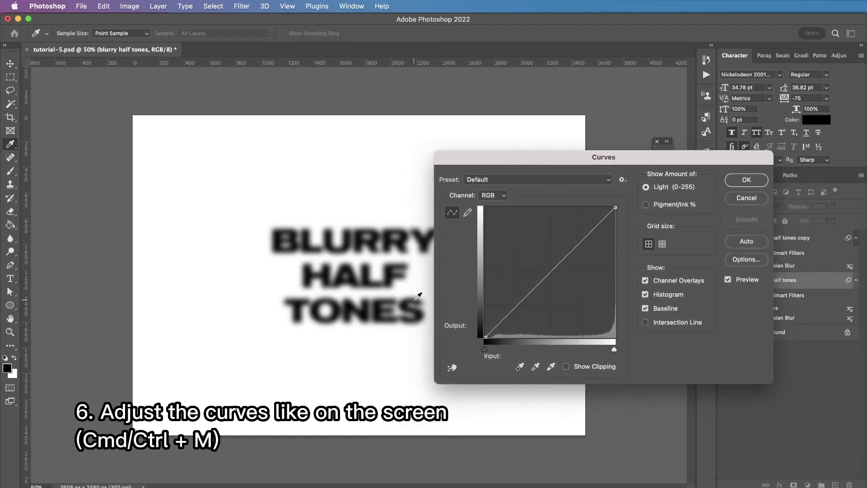
{"action": "left_click_drag", "start_coordinate": [611, 207], "coordinate": [590, 207]}
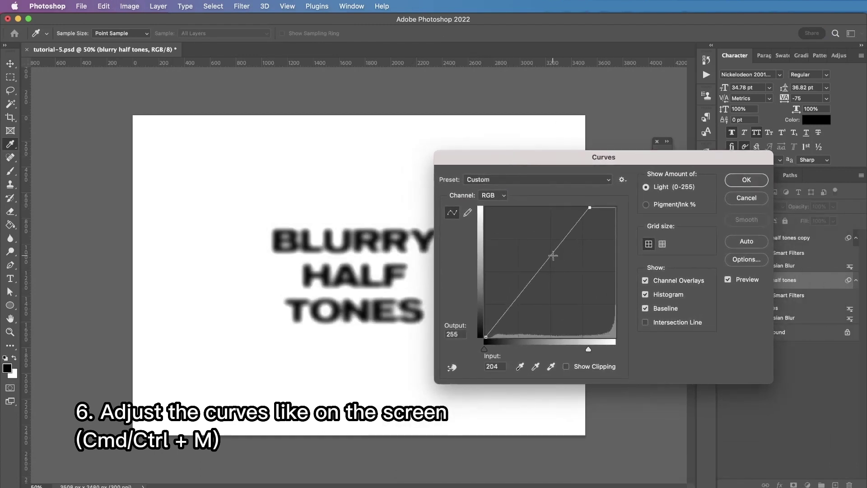
{"action": "left_click_drag", "start_coordinate": [551, 254], "coordinate": [538, 244]}
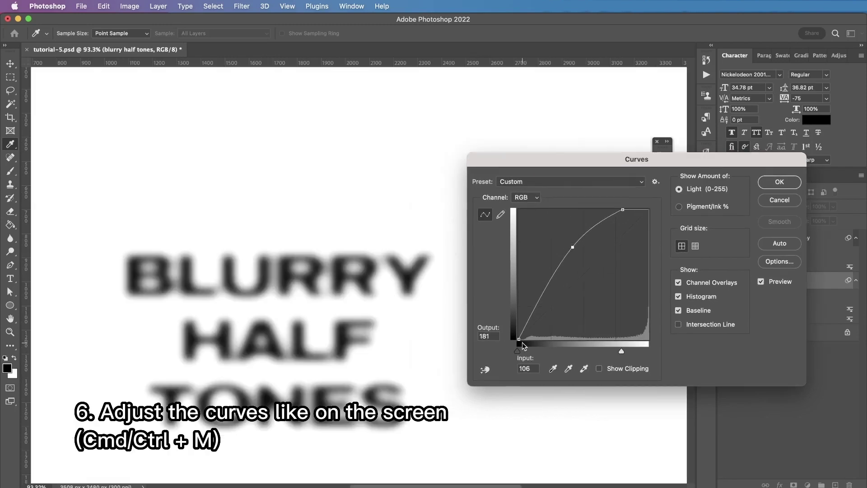
{"action": "left_click_drag", "start_coordinate": [521, 342], "coordinate": [519, 325]}
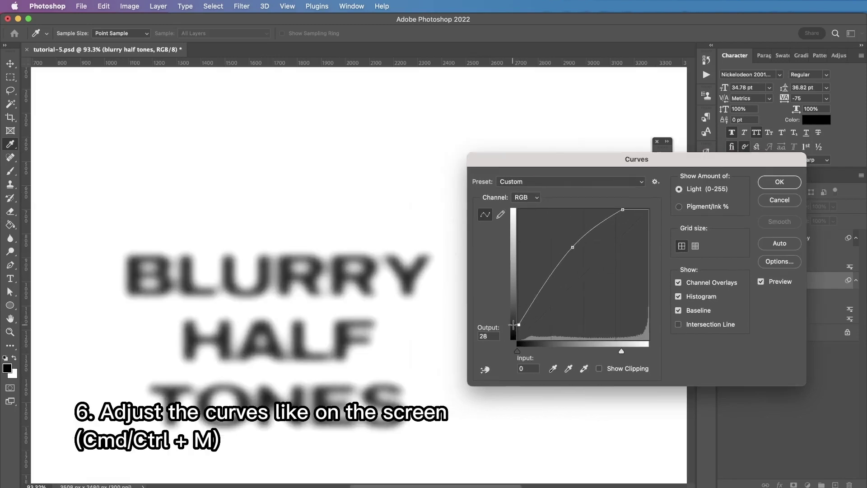
{"action": "left_click_drag", "start_coordinate": [572, 247], "coordinate": [560, 235]}
{"action": "left_click_drag", "start_coordinate": [622, 209], "coordinate": [614, 210]}
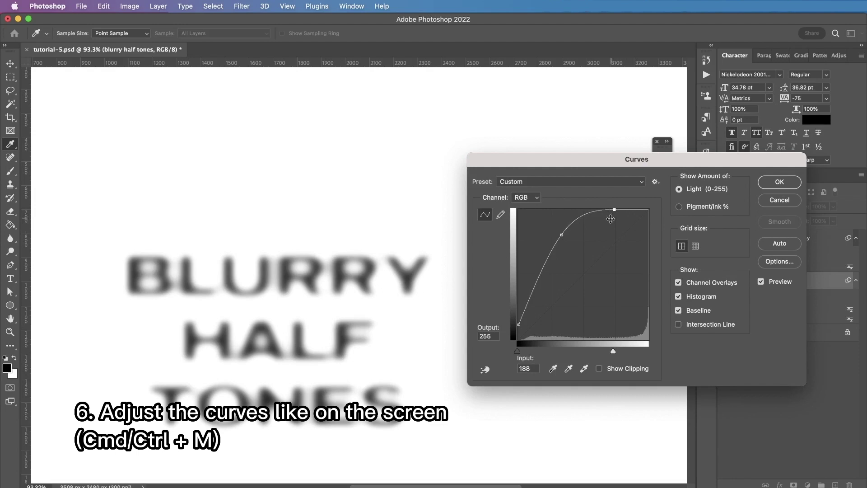
- Apply the Curves, then hide the original blurred layer and make the visible copy active
{"action": "left_click", "coordinate": [777, 182]}
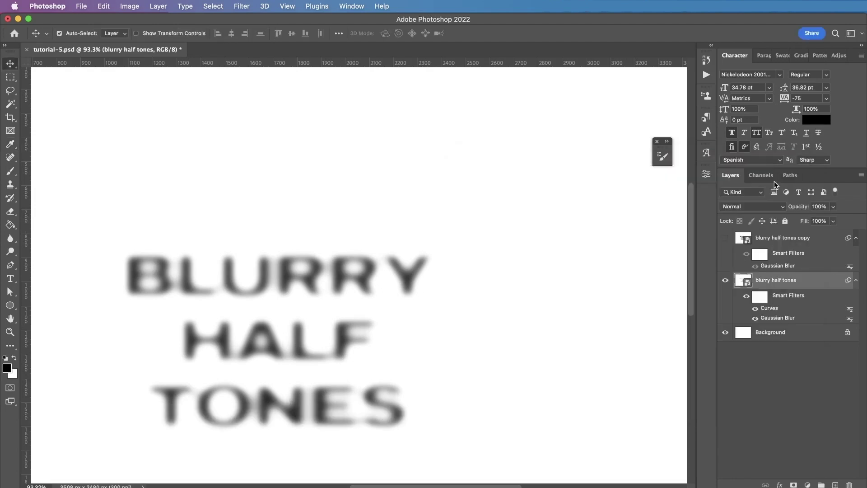
{"action": "left_click", "coordinate": [725, 281]}
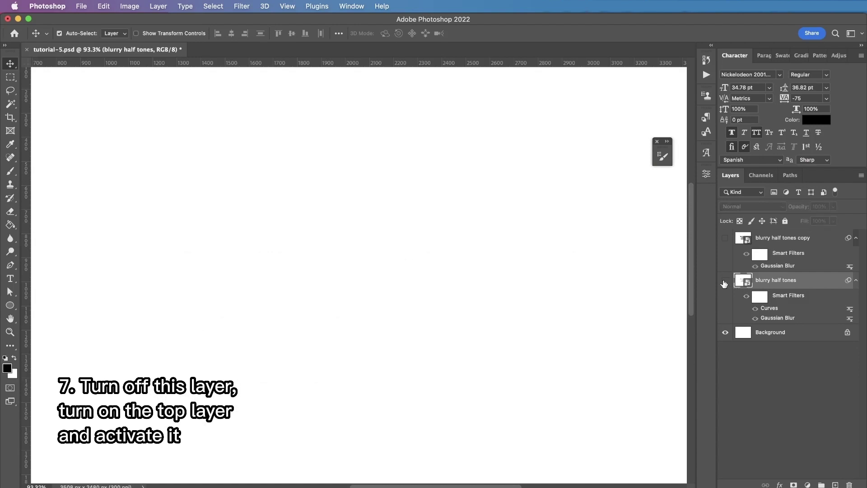
{"action": "left_click", "coordinate": [725, 238]}
{"action": "left_click", "coordinate": [782, 240]}
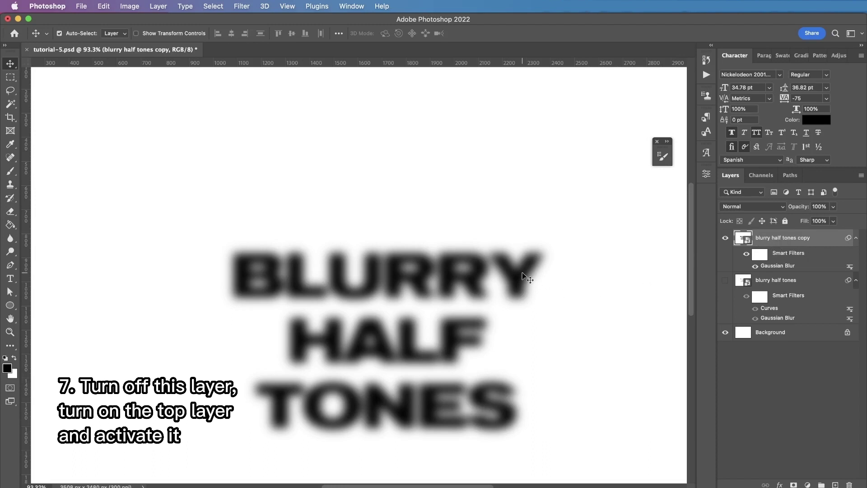
- Start an Iris Blur and shrink, rotate and centre its ellipse over HALF and TONES
{"action": "left_click", "coordinate": [241, 6]}
{"action": "mouse_move", "coordinate": [303, 149]}
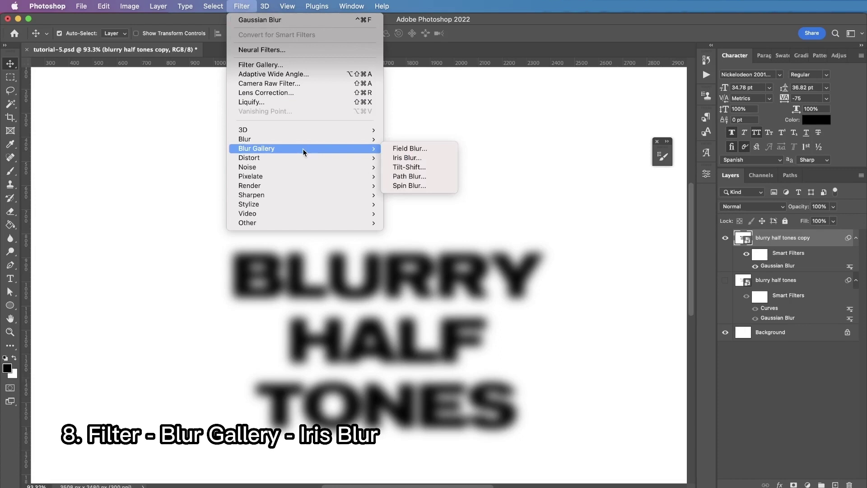
{"action": "left_click", "coordinate": [419, 157]}
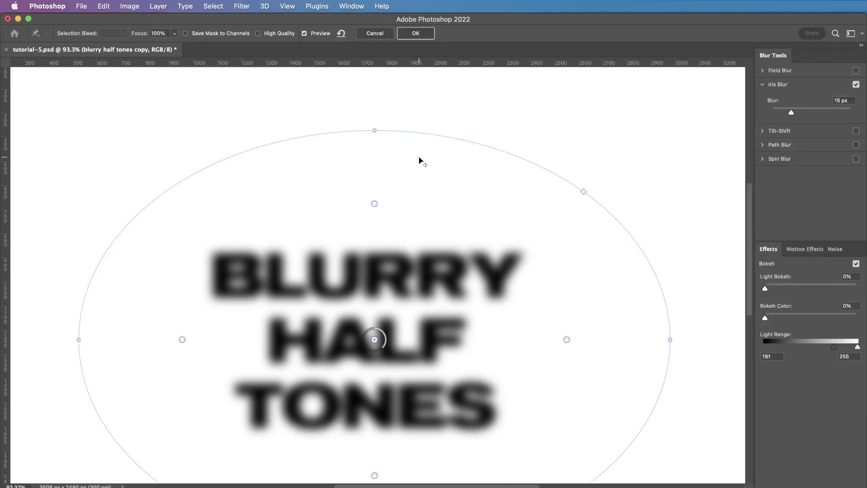
{"action": "scroll", "coordinate": [513, 325], "scroll_direction": "down", "scroll_amount": 3}
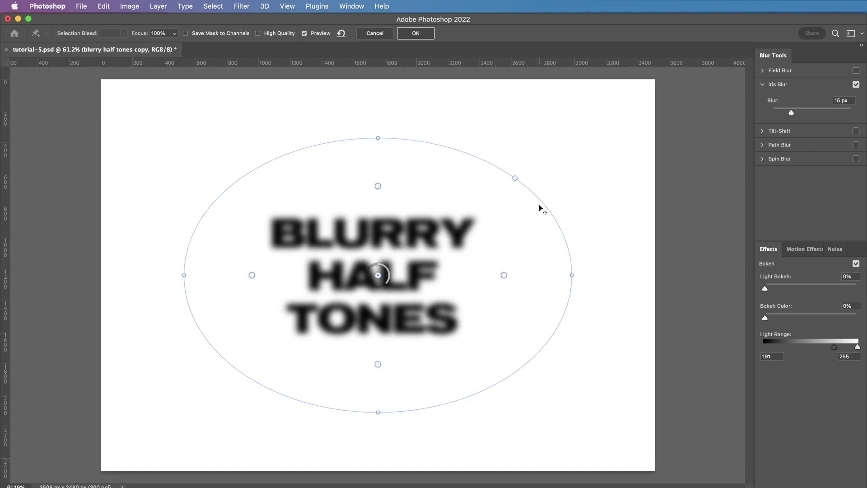
{"action": "left_click_drag", "start_coordinate": [573, 274], "coordinate": [458, 276]}
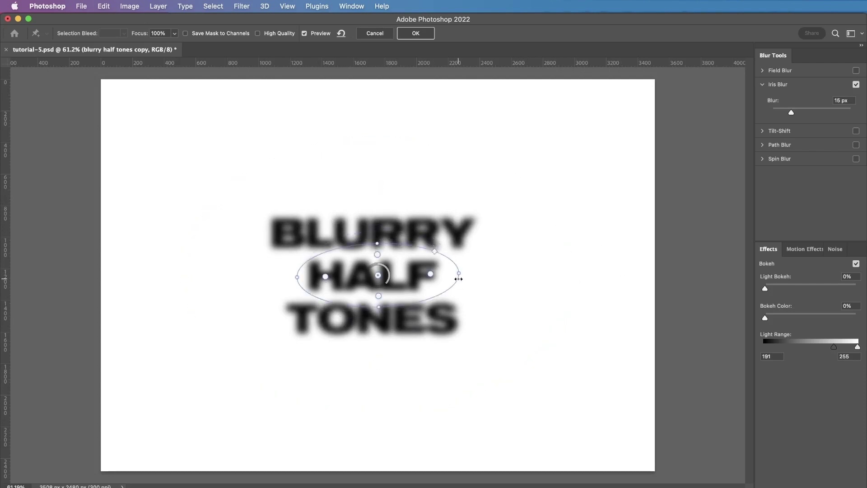
{"action": "left_click_drag", "start_coordinate": [380, 244], "coordinate": [364, 238]}
{"action": "left_click_drag", "start_coordinate": [378, 274], "coordinate": [352, 306]}
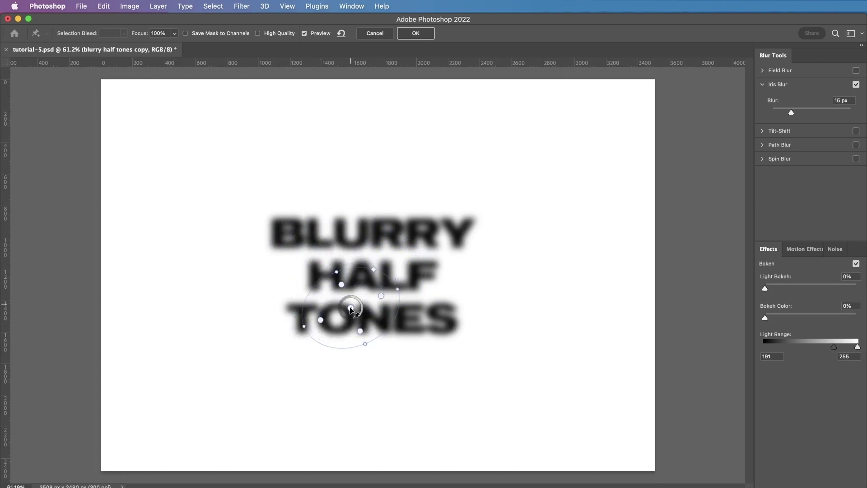
{"action": "scroll", "coordinate": [330, 341], "scroll_direction": "up", "scroll_amount": 5}
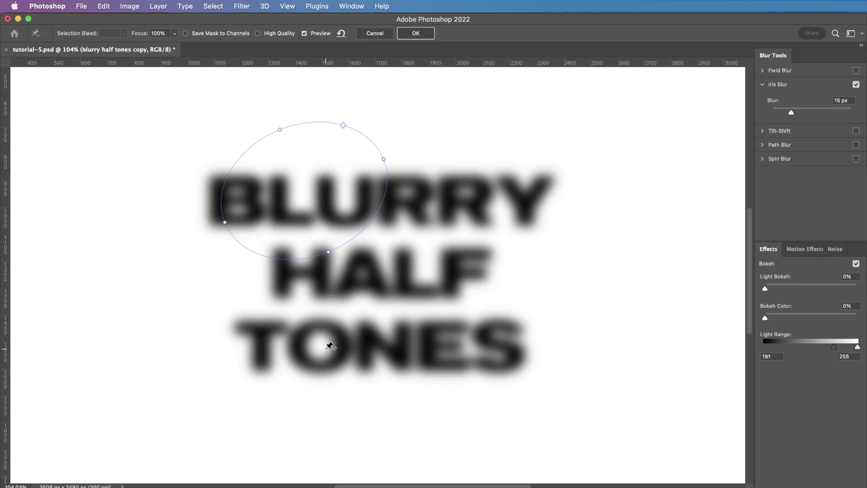
- Add iris blur spots over TONES and HALF and strengthen the one over BLURRY
{"action": "left_click", "coordinate": [243, 350]}
{"action": "left_click_drag", "start_coordinate": [378, 351], "coordinate": [445, 289]}
{"action": "left_click", "coordinate": [435, 246]}
{"action": "left_click_drag", "start_coordinate": [435, 334], "coordinate": [426, 311]}
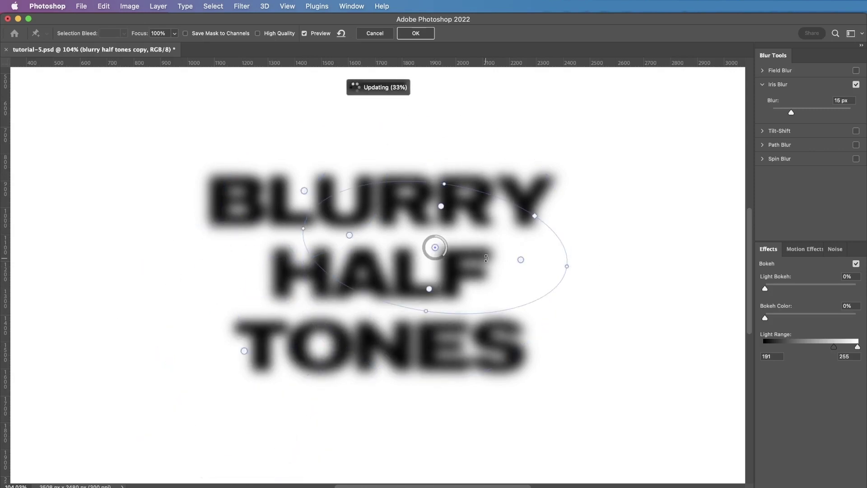
{"action": "left_click", "coordinate": [429, 347]}
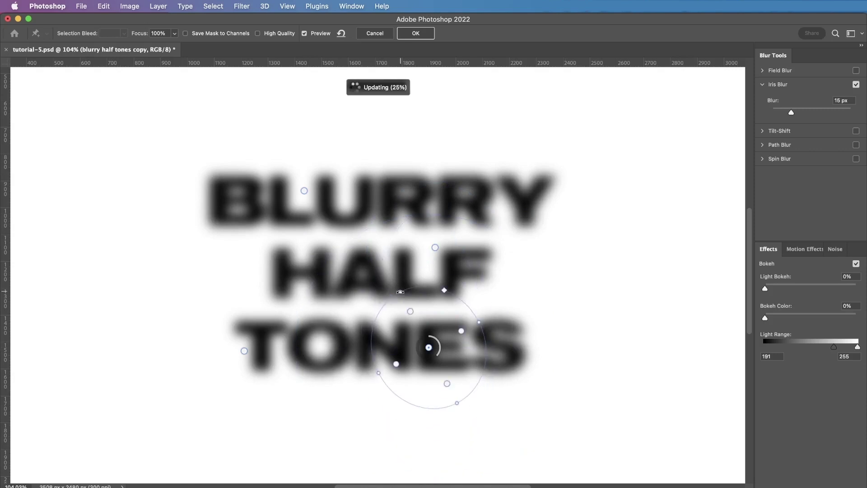
{"action": "left_click", "coordinate": [304, 190]}
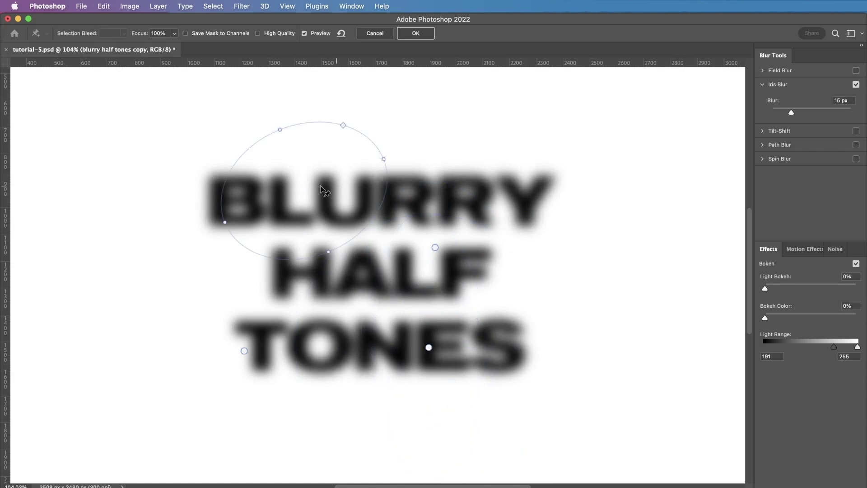
{"action": "left_click_drag", "start_coordinate": [305, 204], "coordinate": [297, 203]}
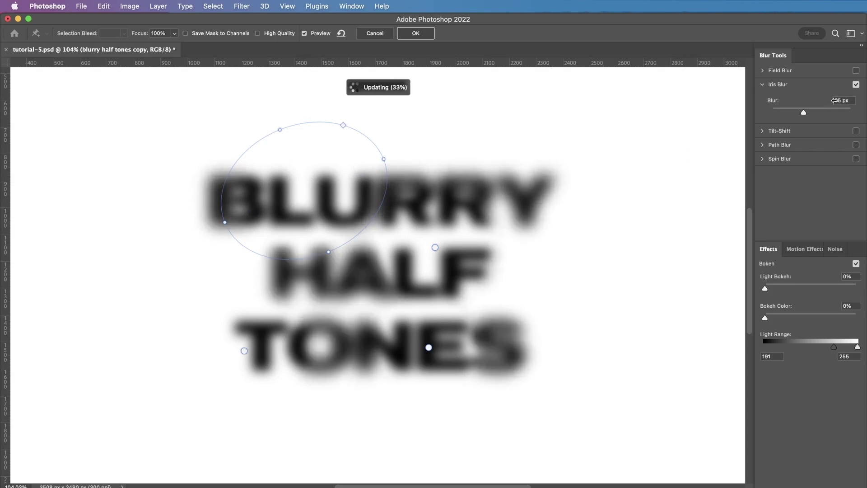
- Add a 33 px blur spot on HALF, tighten BLURRY's fade, and apply the Iris Blur
{"action": "left_click", "coordinate": [434, 247]}
{"action": "left_click_drag", "start_coordinate": [447, 256], "coordinate": [437, 250]}
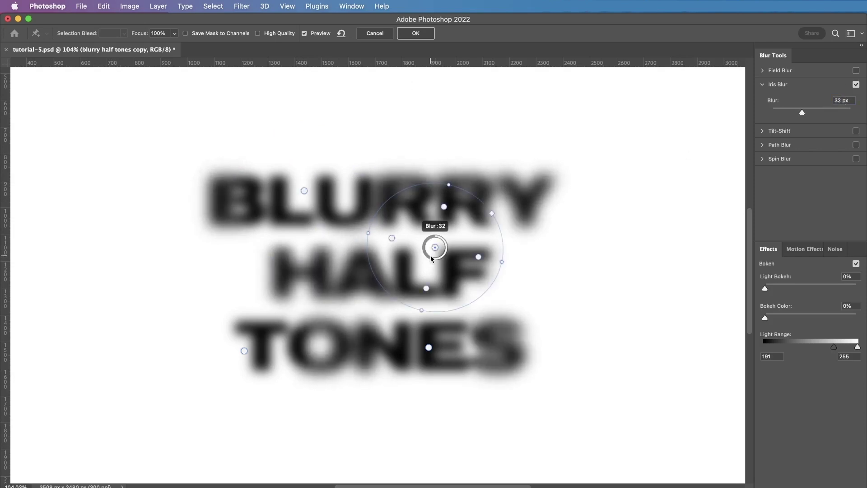
{"action": "left_click", "coordinate": [304, 190]}
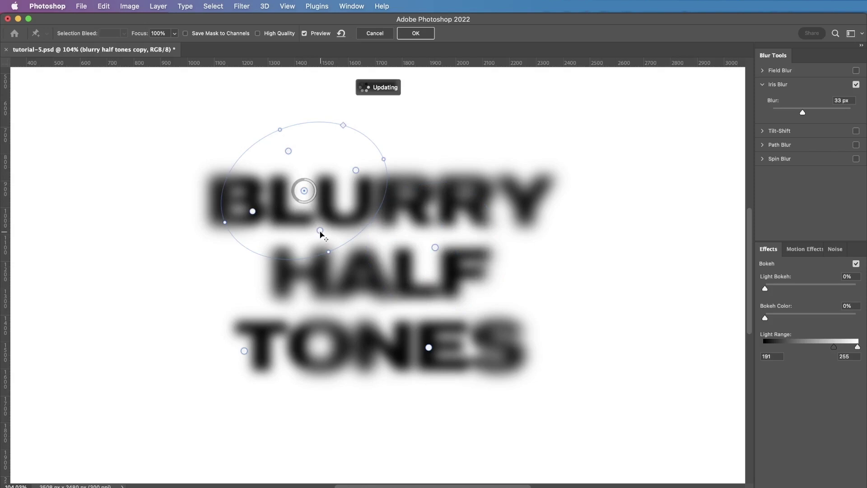
{"action": "left_click_drag", "start_coordinate": [320, 233], "coordinate": [311, 208]}
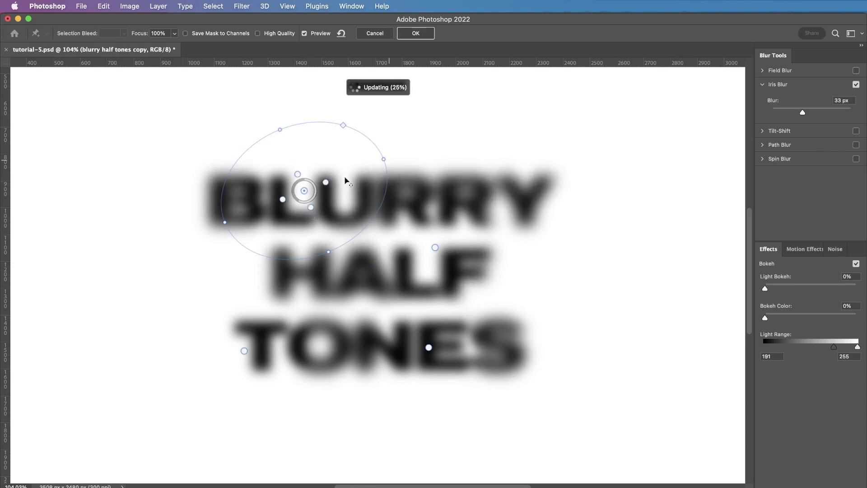
{"action": "left_click", "coordinate": [429, 347]}
{"action": "left_click", "coordinate": [244, 351]}
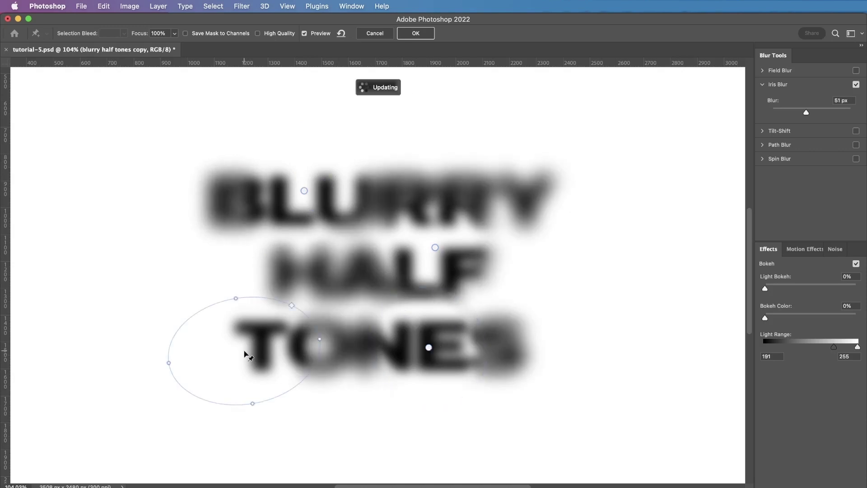
{"action": "left_click", "coordinate": [435, 247]}
{"action": "left_click", "coordinate": [243, 350]}
{"action": "left_click", "coordinate": [428, 347]}
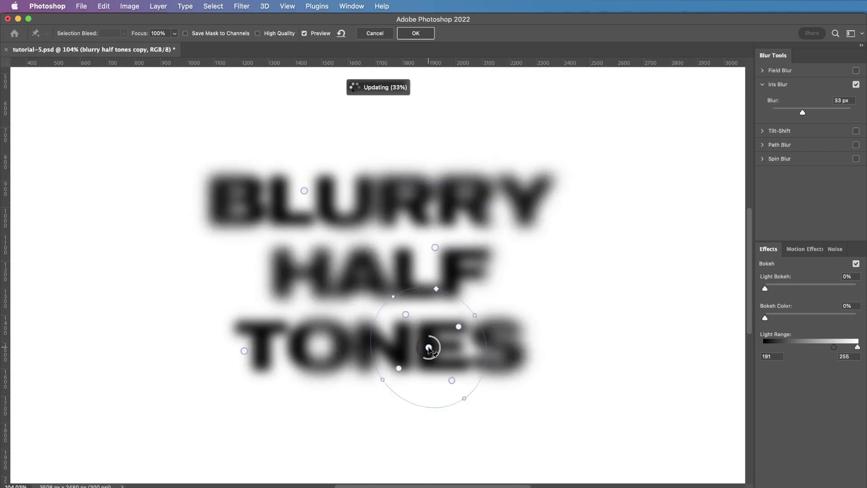
{"action": "left_click", "coordinate": [416, 33]}
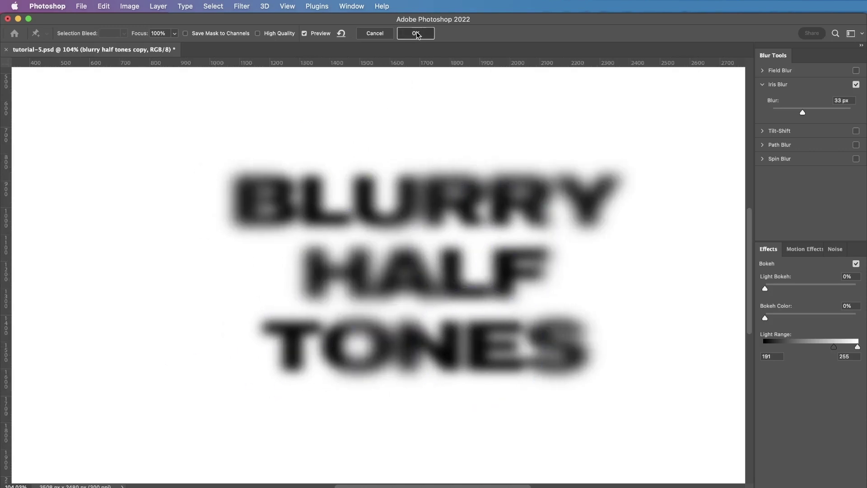
- Apply Curves to the copy: black point 59, white point pulled in, midpoint raised to 80/153
{"action": "scroll", "coordinate": [546, 307], "scroll_direction": "down", "scroll_amount": 5}
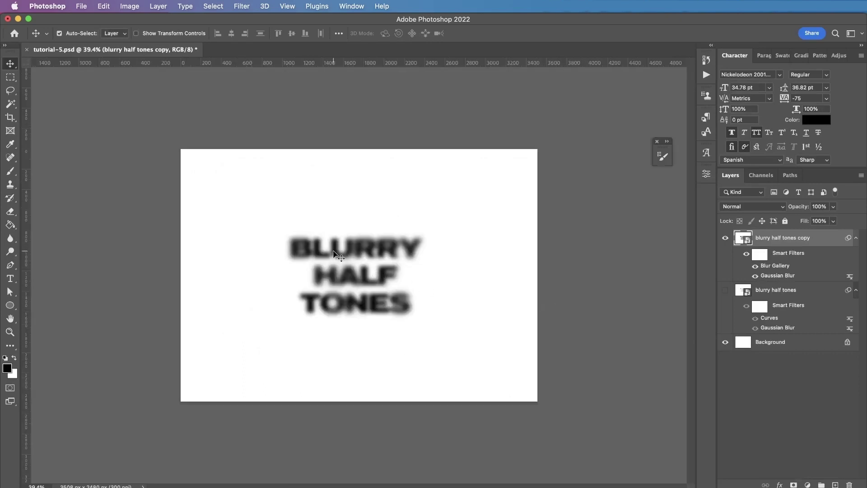
{"action": "scroll", "coordinate": [356, 250], "scroll_direction": "up", "scroll_amount": 5}
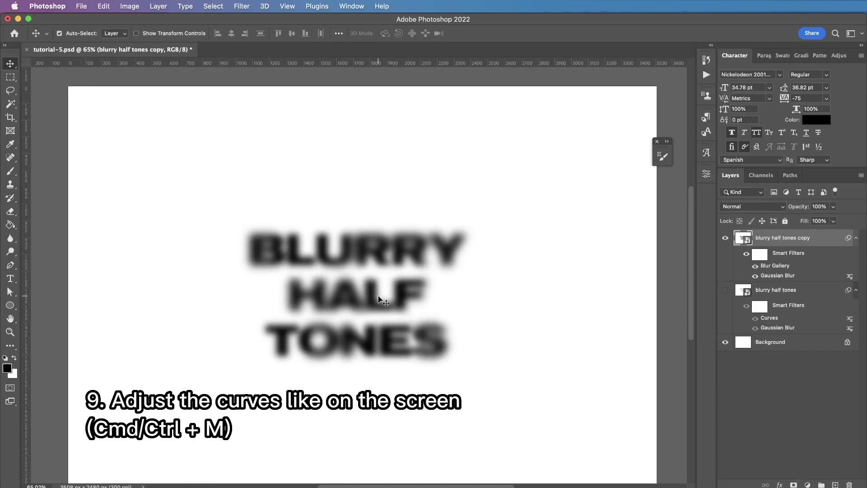
{"action": "key", "text": "super+m"}
{"action": "scroll", "coordinate": [347, 305], "scroll_direction": "up", "scroll_amount": 2}
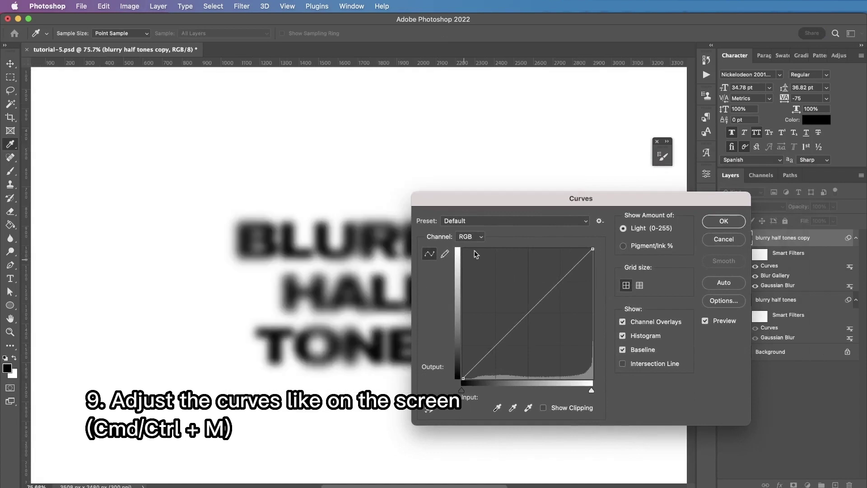
{"action": "left_click_drag", "start_coordinate": [478, 199], "coordinate": [502, 193]}
{"action": "left_click_drag", "start_coordinate": [486, 372], "coordinate": [517, 372]}
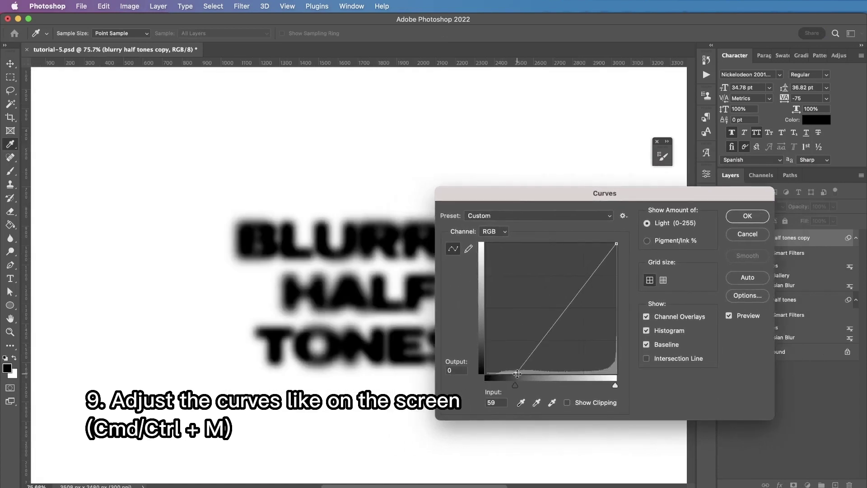
{"action": "left_click_drag", "start_coordinate": [508, 197], "coordinate": [534, 212]}
{"action": "left_click_drag", "start_coordinate": [642, 258], "coordinate": [599, 247]}
{"action": "left_click_drag", "start_coordinate": [560, 345], "coordinate": [553, 319]}
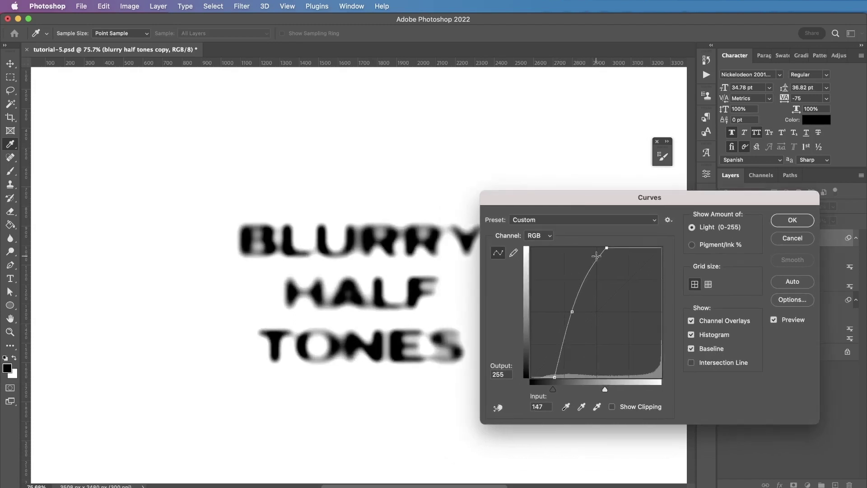
{"action": "left_click_drag", "start_coordinate": [572, 311], "coordinate": [573, 300]}
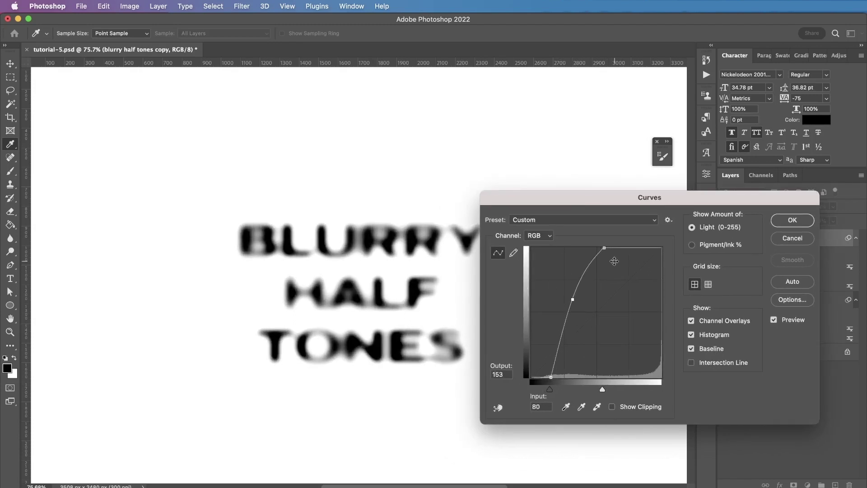
{"action": "left_click", "coordinate": [787, 221]}
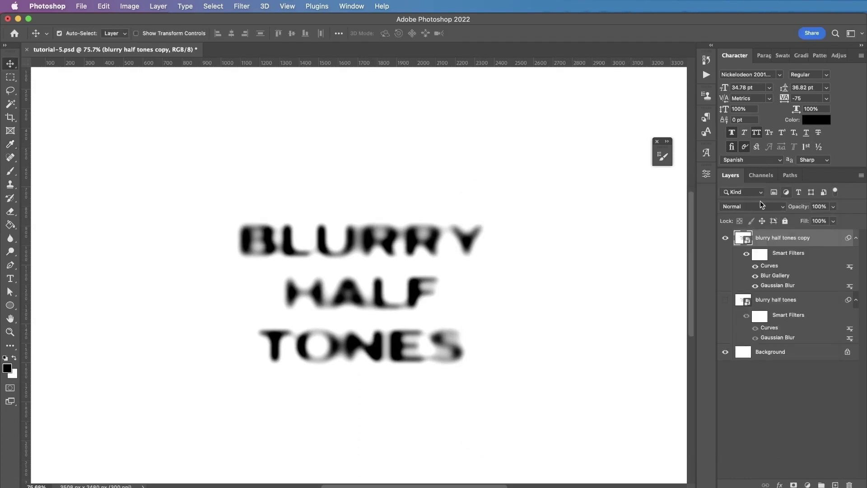
- Set the copy layer to Multiply and show the blurry half tones layer
{"action": "left_click", "coordinate": [756, 206]}
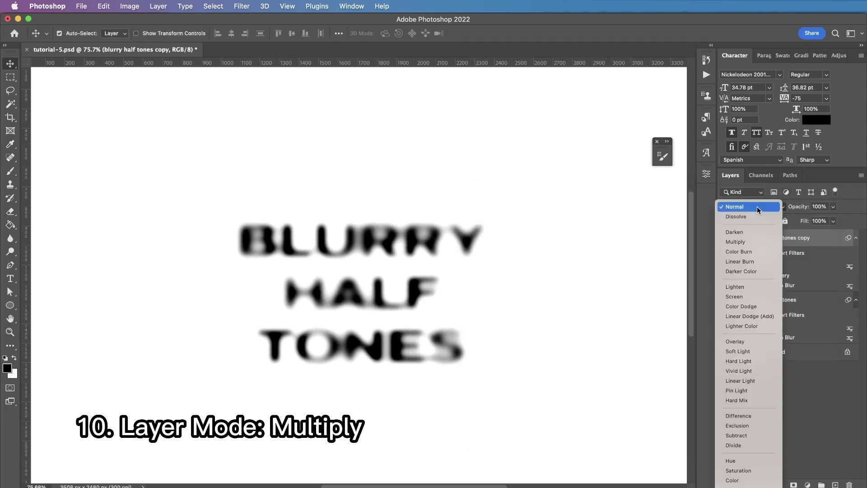
{"action": "left_click", "coordinate": [743, 242]}
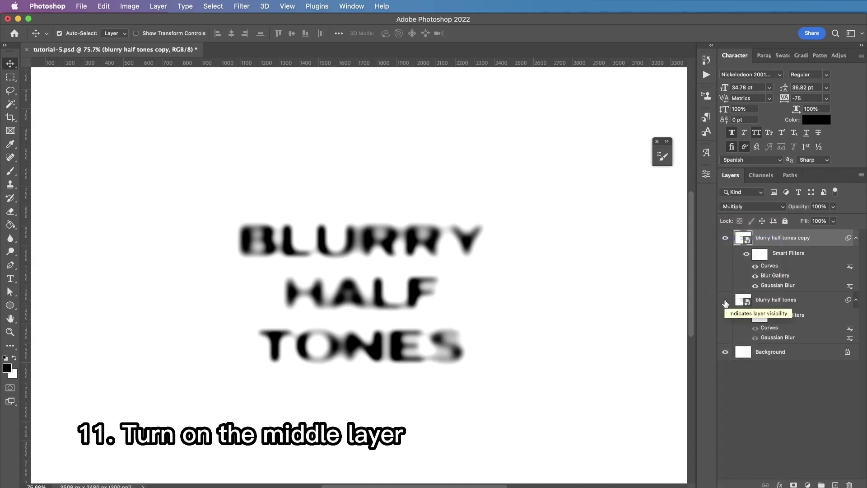
{"action": "left_click", "coordinate": [725, 301]}
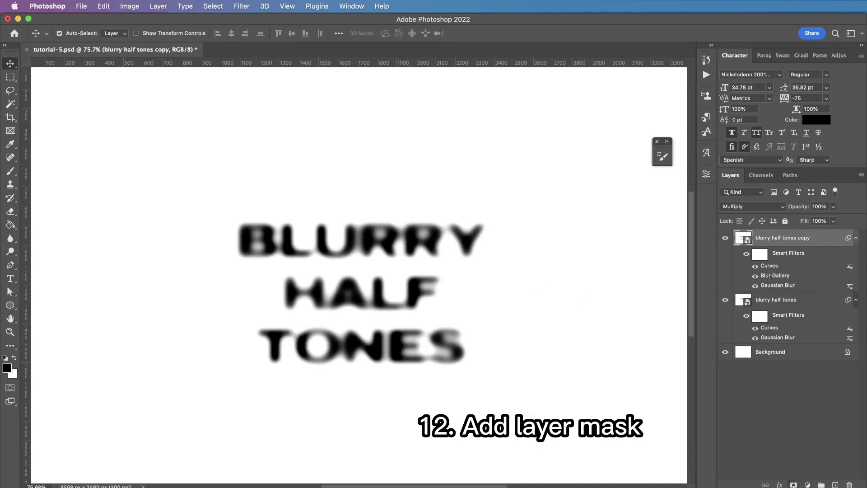
- Add a white layer mask to the copy layer and target the mask
{"action": "left_click", "coordinate": [793, 484]}
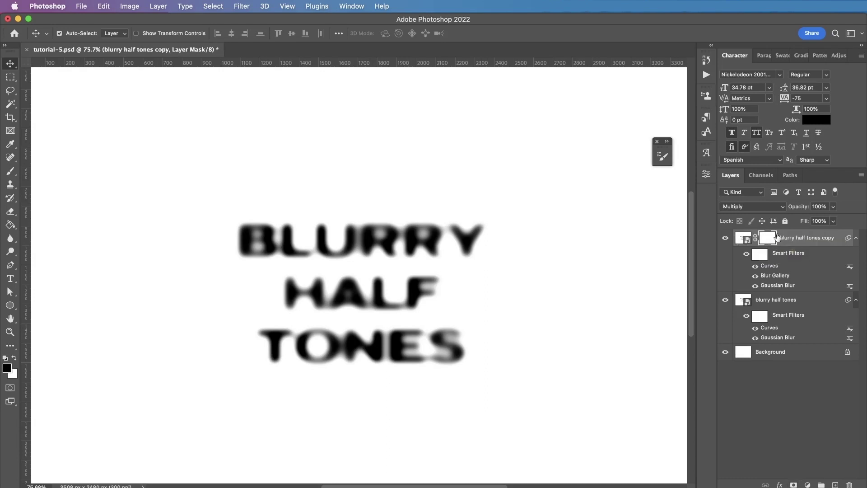
{"action": "left_click", "coordinate": [742, 240]}
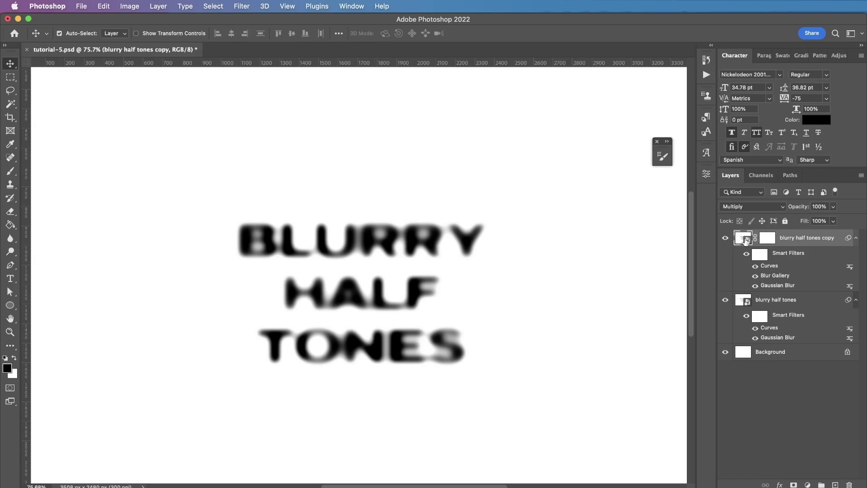
{"action": "left_click", "coordinate": [768, 243]}
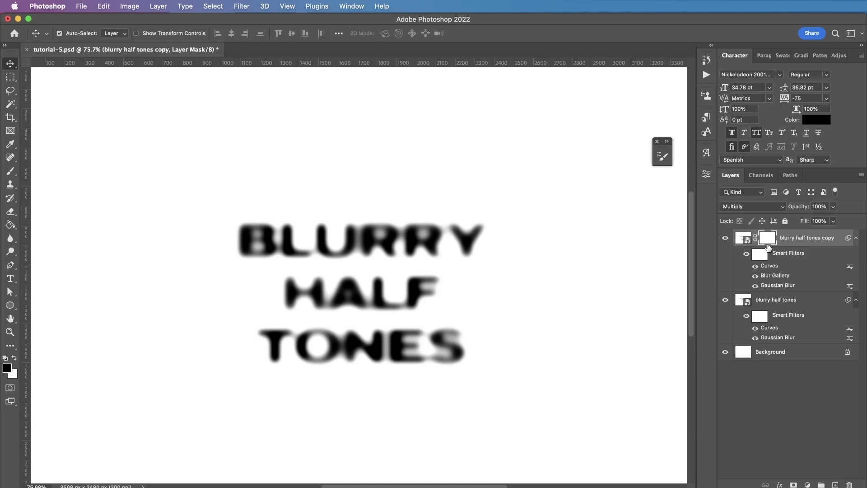
- With the Brush tool, try a stroke on the B's stem, then undo it
{"action": "left_click", "coordinate": [10, 172]}
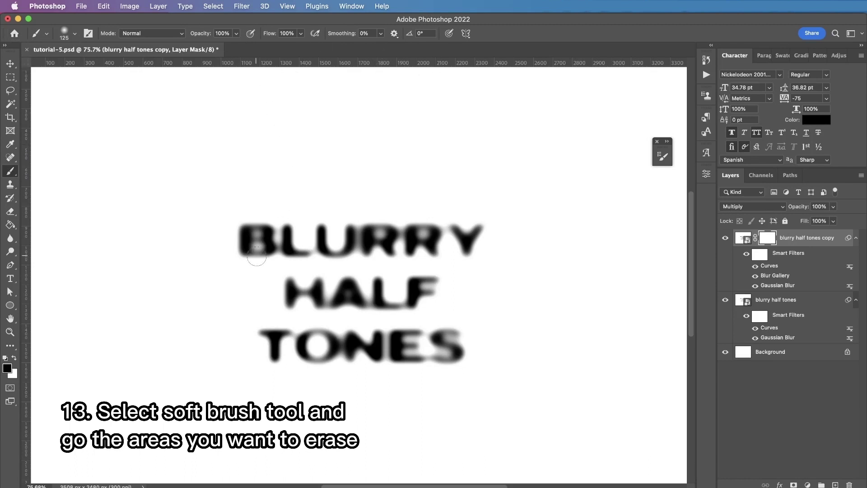
{"action": "scroll", "coordinate": [281, 269], "scroll_direction": "up", "scroll_amount": 3}
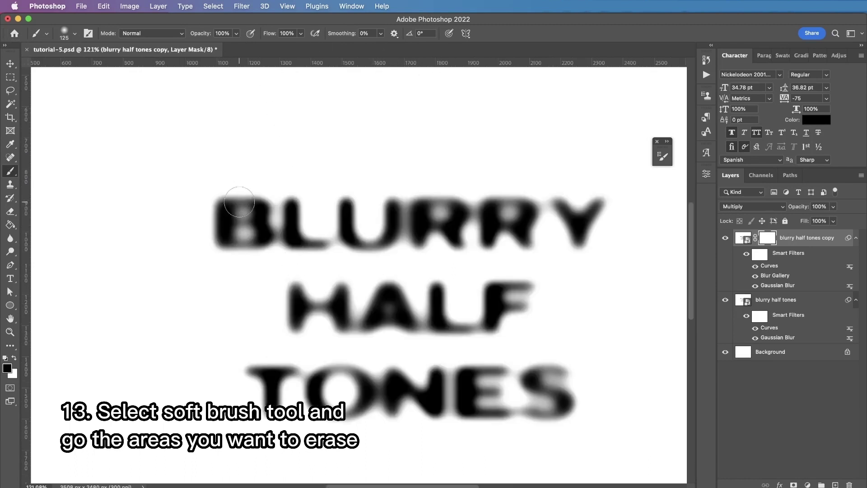
{"action": "left_click_drag", "start_coordinate": [223, 216], "coordinate": [227, 220]}
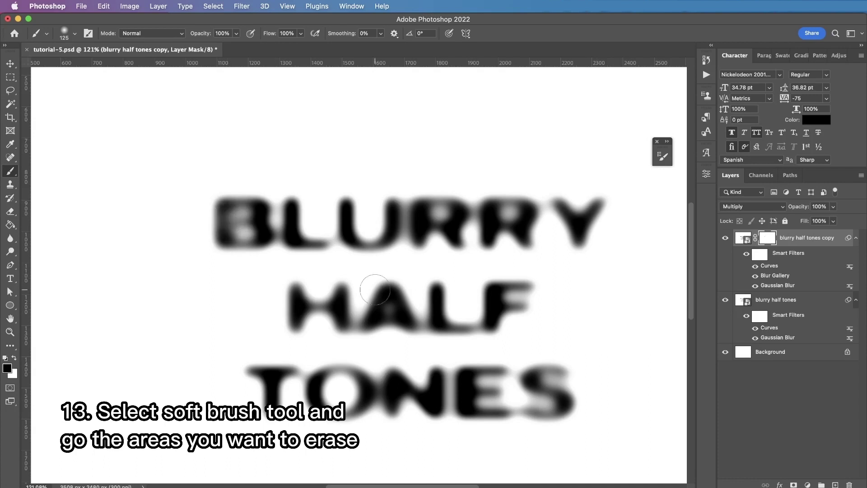
{"action": "key", "text": "super+z"}
{"action": "scroll", "coordinate": [401, 285], "scroll_direction": "right", "scroll_amount": 5}
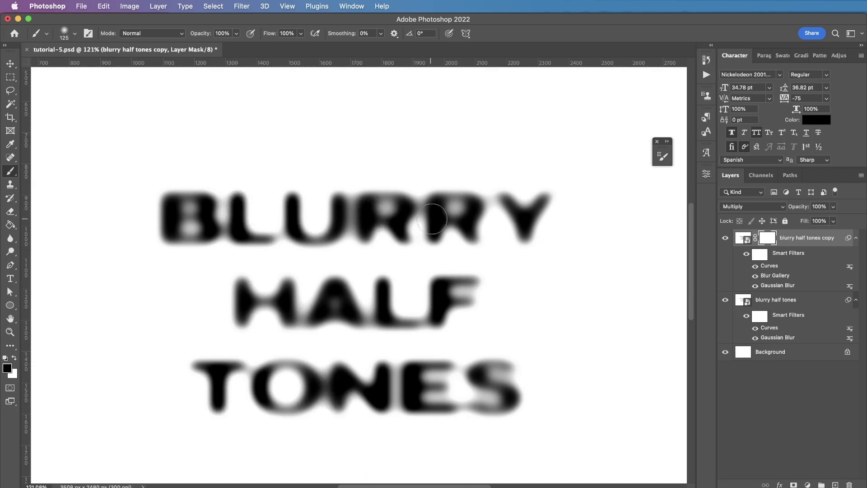
- Paint on the mask over RRY, the L, the U and parts of HALF
{"action": "left_click", "coordinate": [376, 219]}
{"action": "mouse_move", "coordinate": [377, 218]}
{"action": "left_mouse_down"}
{"action": "mouse_move", "coordinate": [523, 219]}
{"action": "mouse_move", "coordinate": [612, 208]}
{"action": "left_mouse_up"}
{"action": "left_click", "coordinate": [235, 219]}
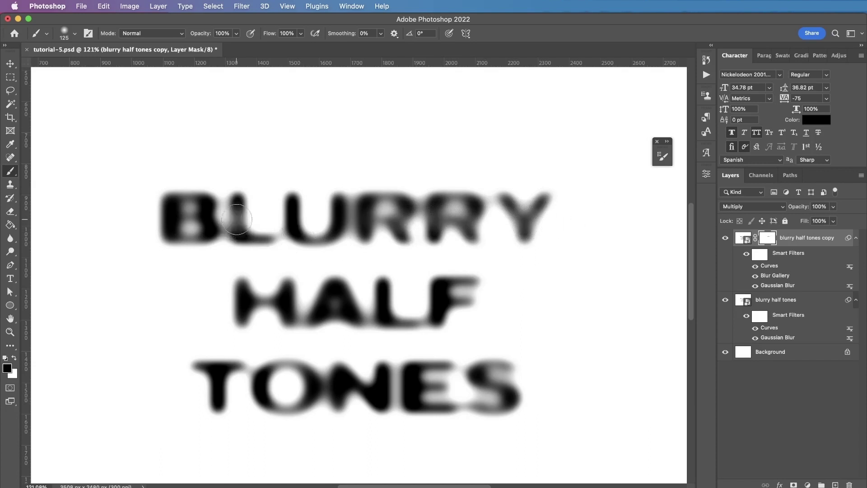
{"action": "mouse_move", "coordinate": [297, 219]}
{"action": "left_mouse_down"}
{"action": "mouse_move", "coordinate": [447, 298]}
{"action": "mouse_move", "coordinate": [344, 383]}
{"action": "left_mouse_up"}
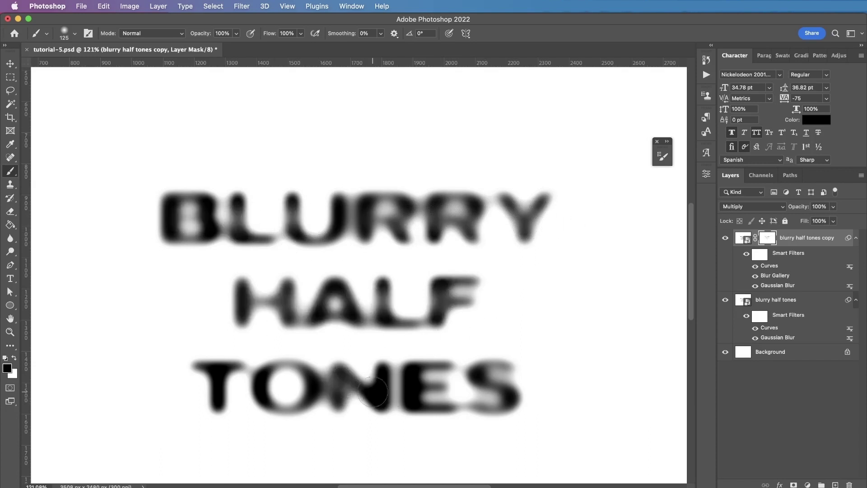
{"action": "scroll", "coordinate": [356, 350], "scroll_direction": "down", "scroll_amount": 3}
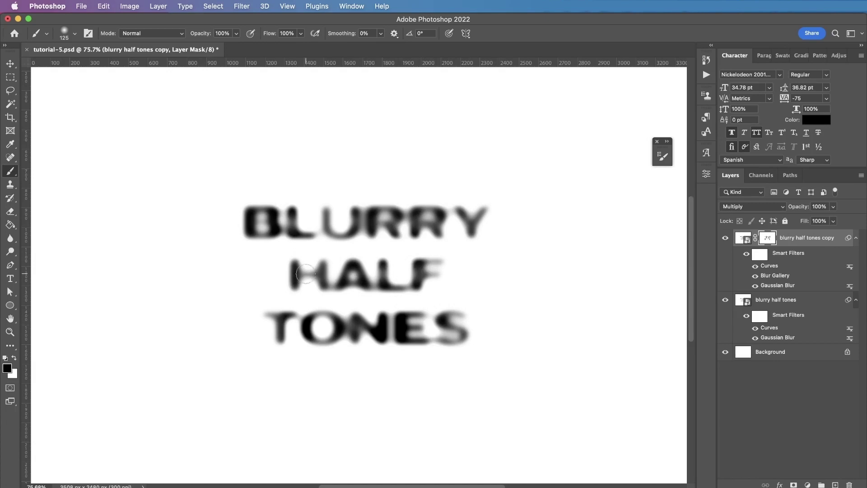
{"action": "scroll", "coordinate": [337, 228], "scroll_direction": "up", "scroll_amount": 1}
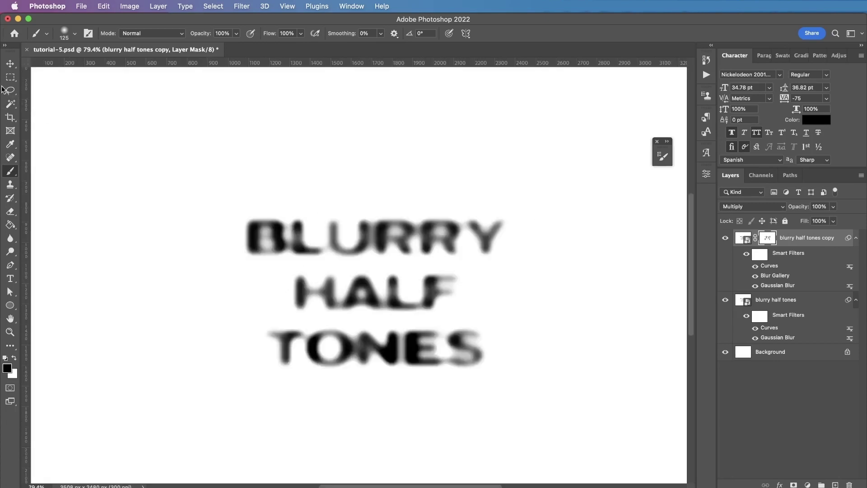
{"action": "left_click", "coordinate": [7, 68]}
{"action": "scroll", "coordinate": [515, 325], "scroll_direction": "down", "scroll_amount": 2}
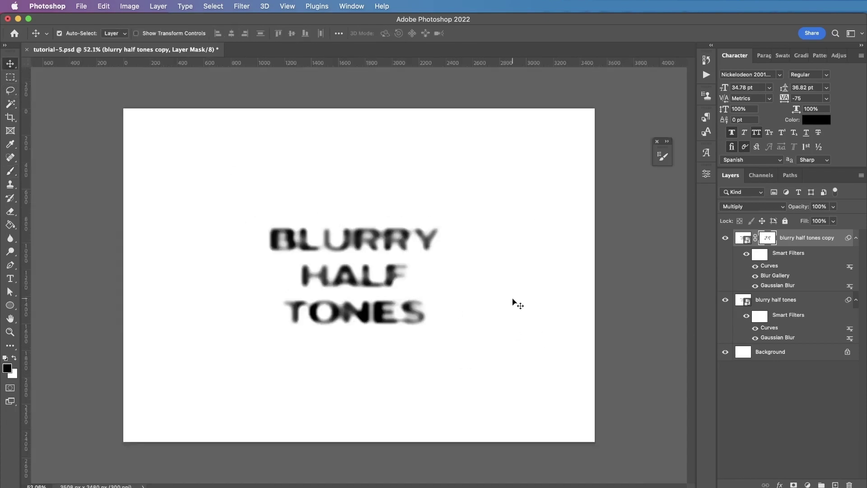
{"action": "scroll", "coordinate": [375, 248], "scroll_direction": "up", "scroll_amount": 2}
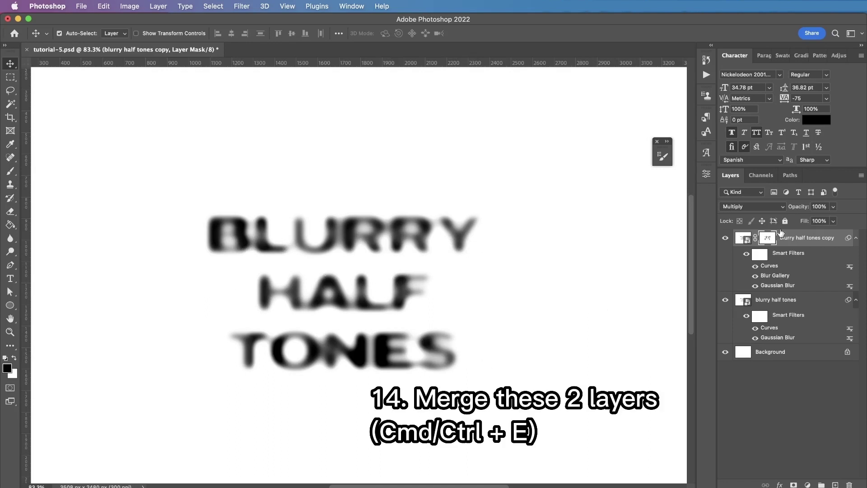
- Select both blurry half tones layers and merge them into one with Cmd+E
{"action": "left_click", "coordinate": [790, 299], "text": "shift"}
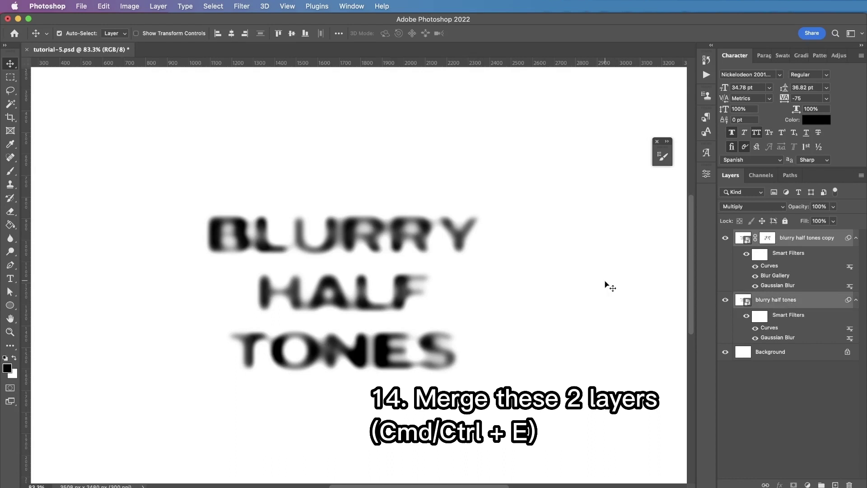
{"action": "key", "text": "super+e"}
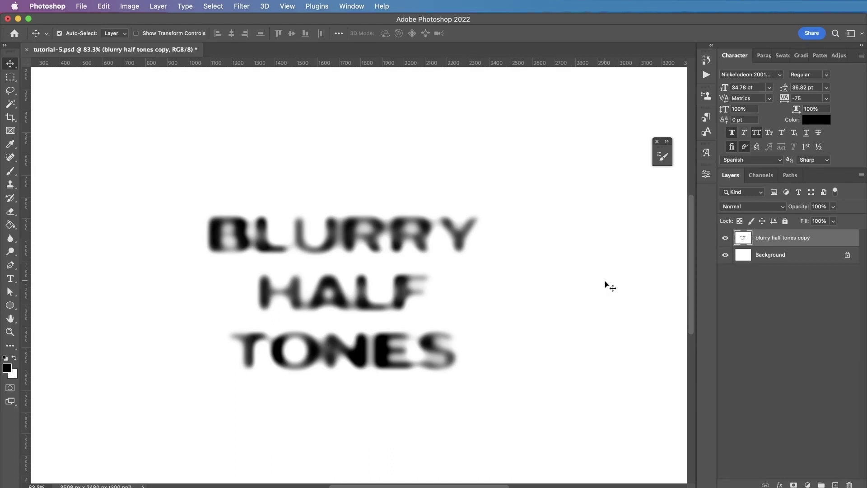
- Apply the Filter Gallery's Halftone Pattern with Size 3, Contrast 0, Dot type
{"action": "left_click", "coordinate": [242, 6]}
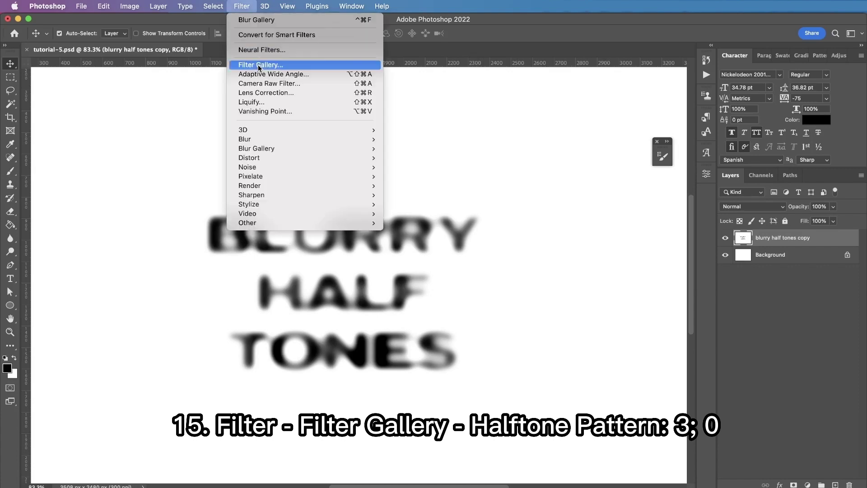
{"action": "left_click", "coordinate": [258, 64]}
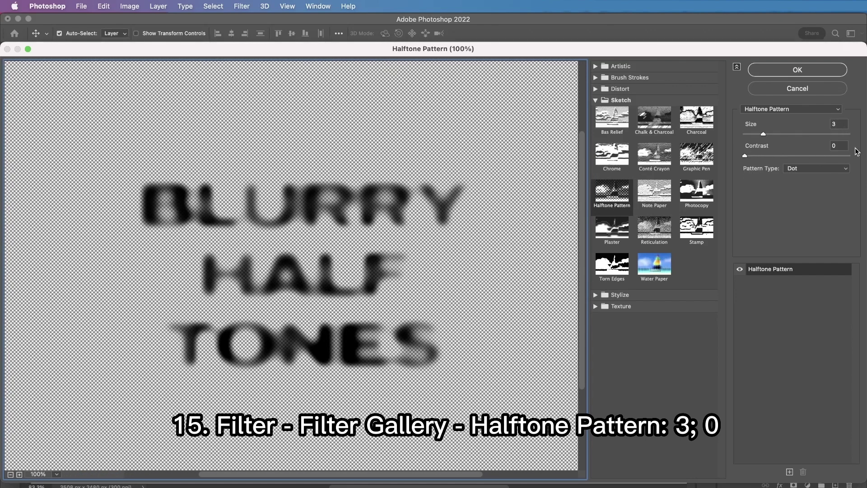
{"action": "left_click", "coordinate": [808, 70]}
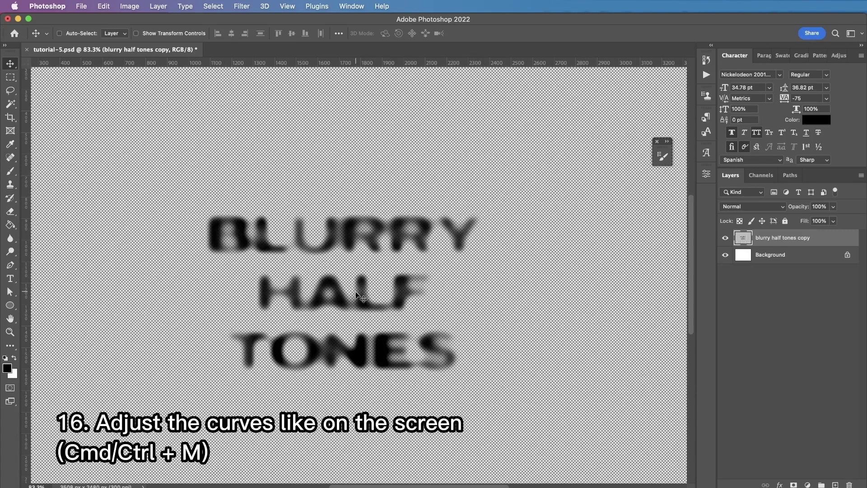
- Apply Curves with the white point at 147, black point at 23, and a midpoint near 74/109
{"action": "key", "text": "super+m"}
{"action": "left_click_drag", "start_coordinate": [510, 180], "coordinate": [513, 219]}
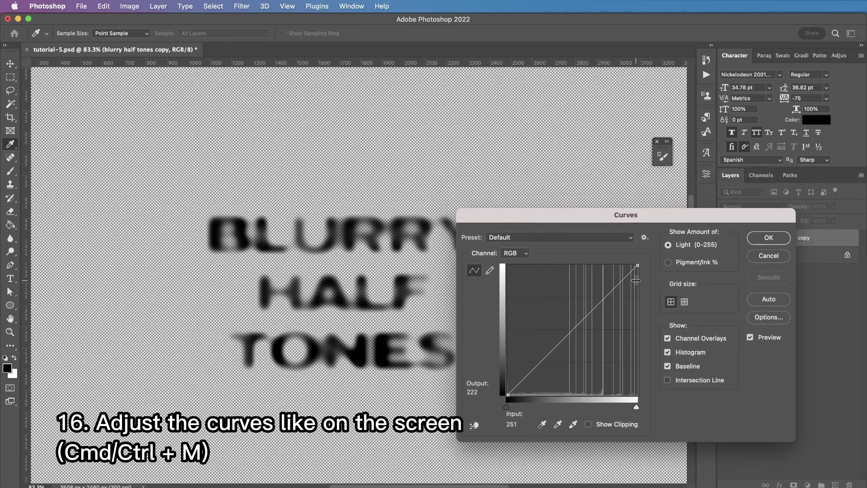
{"action": "left_click", "coordinate": [637, 265]}
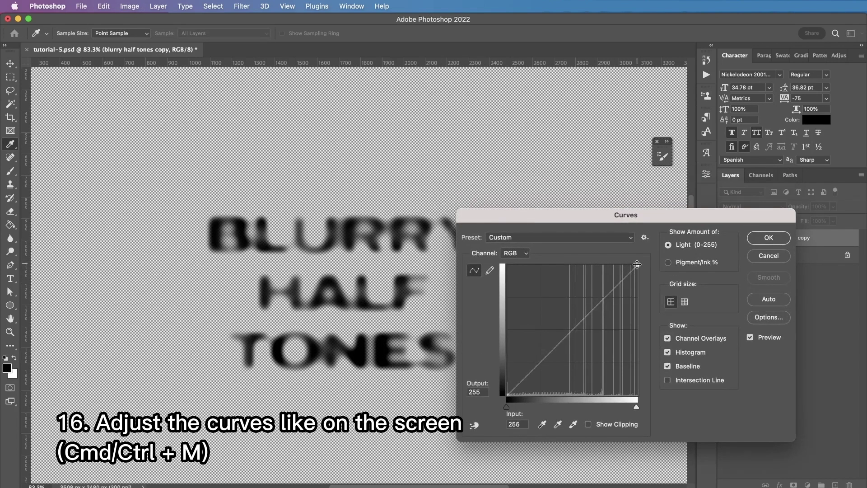
{"action": "left_click_drag", "start_coordinate": [637, 264], "coordinate": [596, 190]}
{"action": "left_click", "coordinate": [534, 367]}
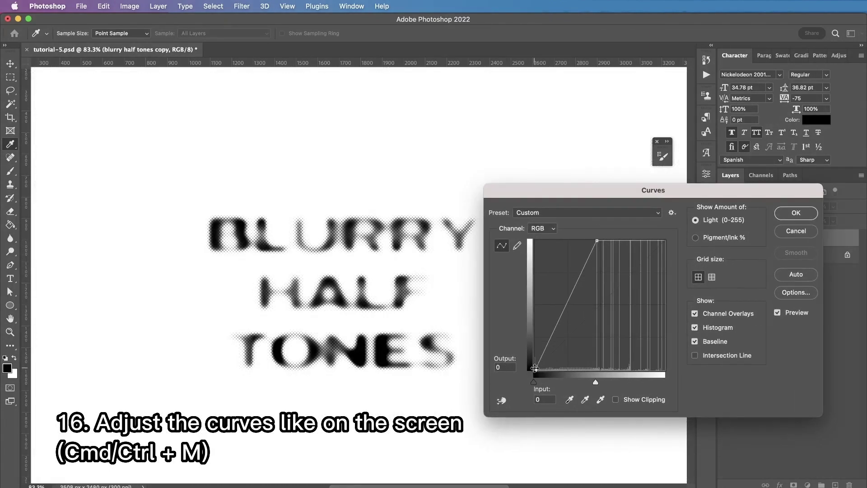
{"action": "left_click_drag", "start_coordinate": [535, 369], "coordinate": [548, 370]}
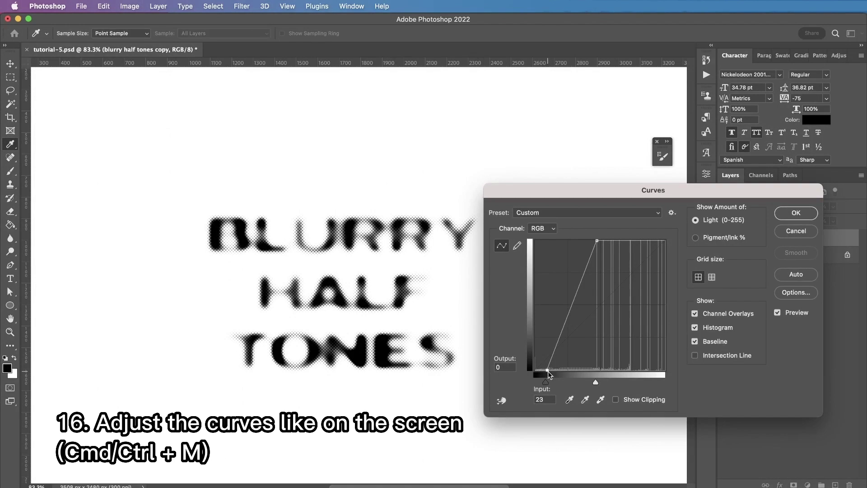
{"action": "scroll", "coordinate": [464, 329], "scroll_direction": "down", "scroll_amount": 3}
{"action": "scroll", "coordinate": [445, 271], "scroll_direction": "up", "scroll_amount": 5}
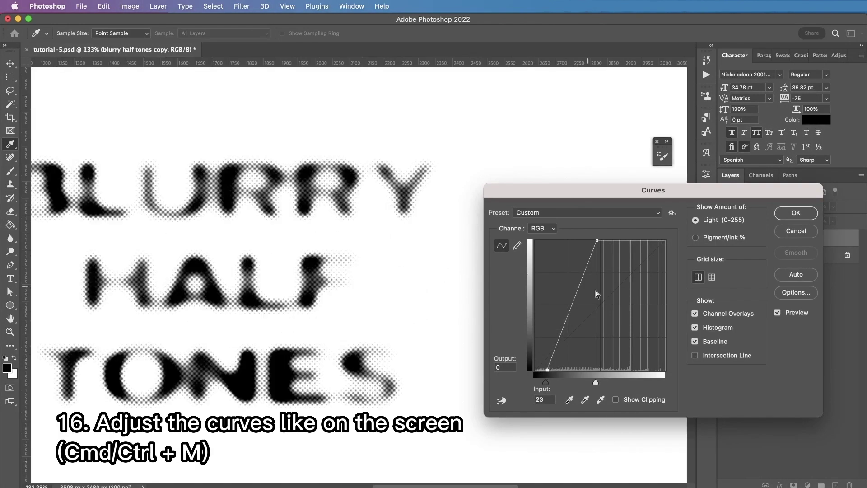
{"action": "scroll", "coordinate": [415, 300], "scroll_direction": "down", "scroll_amount": 2}
{"action": "left_click_drag", "start_coordinate": [571, 305], "coordinate": [572, 315]}
{"action": "scroll", "coordinate": [445, 310], "scroll_direction": "down", "scroll_amount": 3}
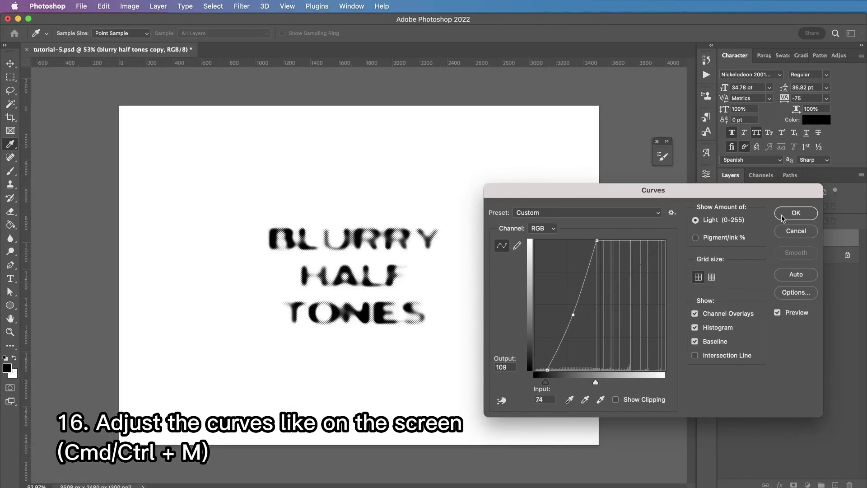
{"action": "left_click", "coordinate": [782, 218]}
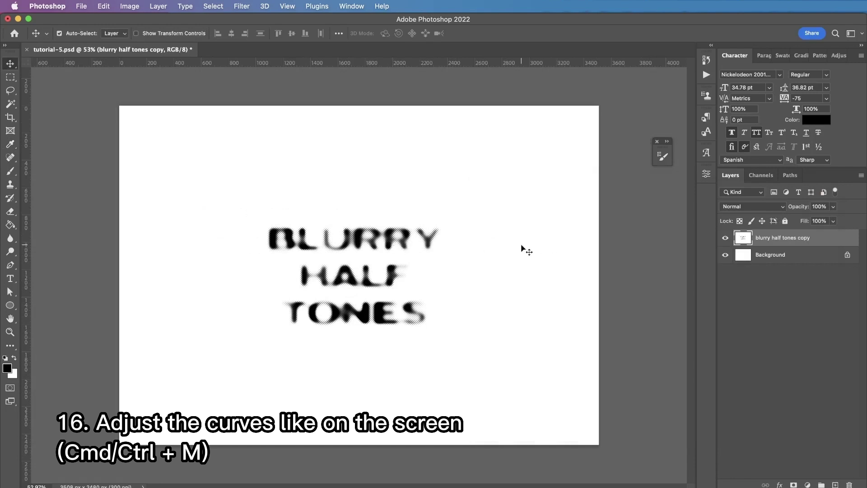
{"action": "scroll", "coordinate": [520, 243], "scroll_direction": "up", "scroll_amount": 3}
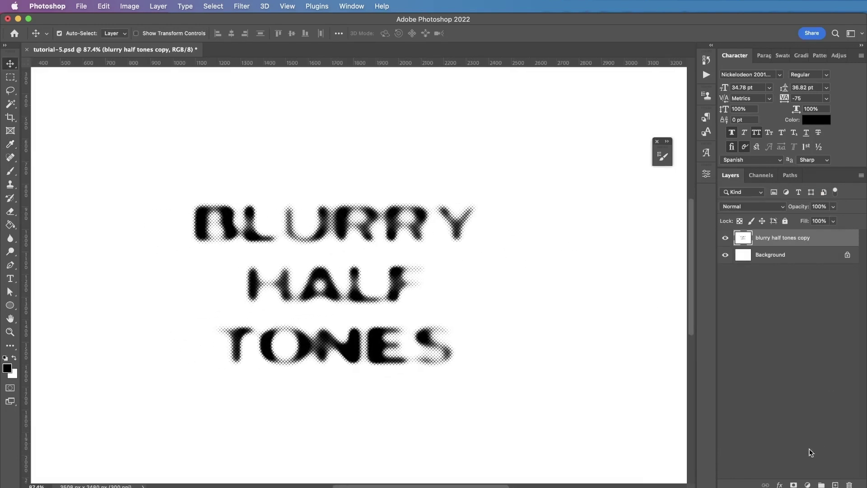
- Add a Gradient Map adjustment layer on top of the stack and open its Foreground to Background gradient
{"action": "left_click", "coordinate": [807, 484]}
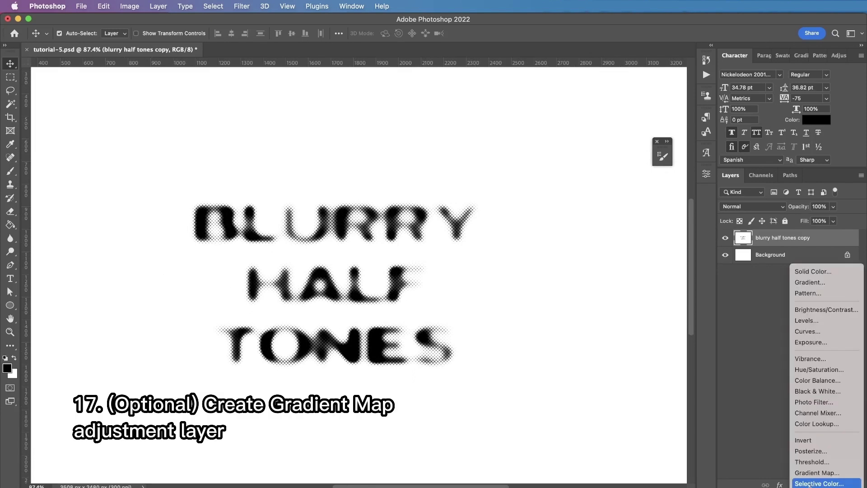
{"action": "left_click", "coordinate": [808, 478]}
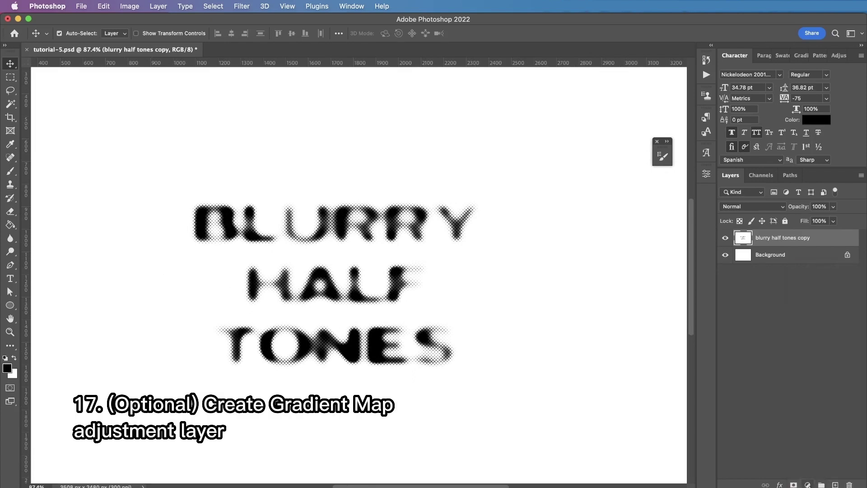
{"action": "left_click", "coordinate": [807, 485]}
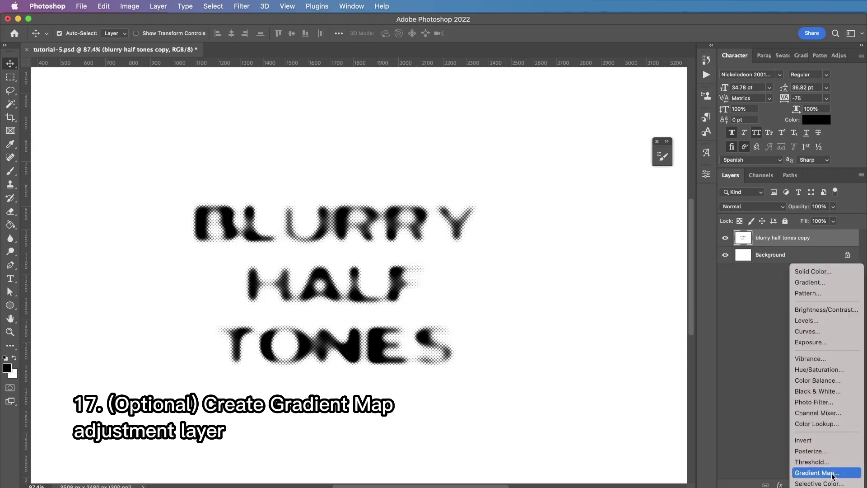
{"action": "left_click", "coordinate": [831, 474]}
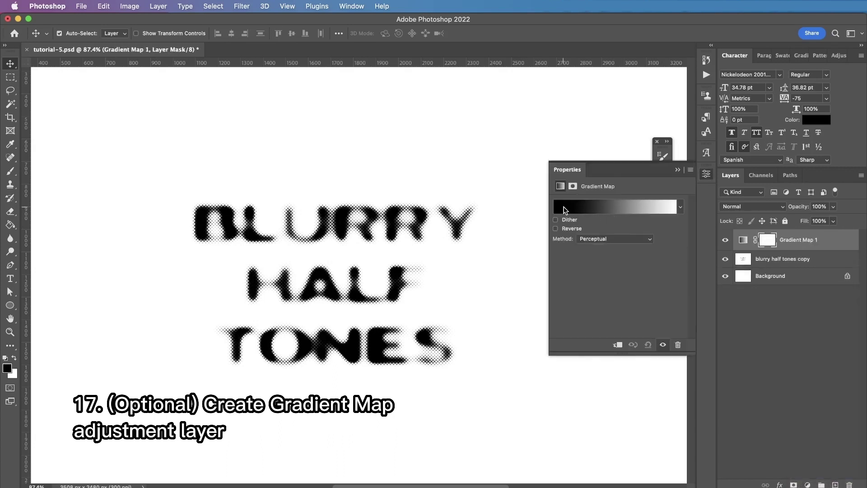
{"action": "left_click", "coordinate": [615, 210]}
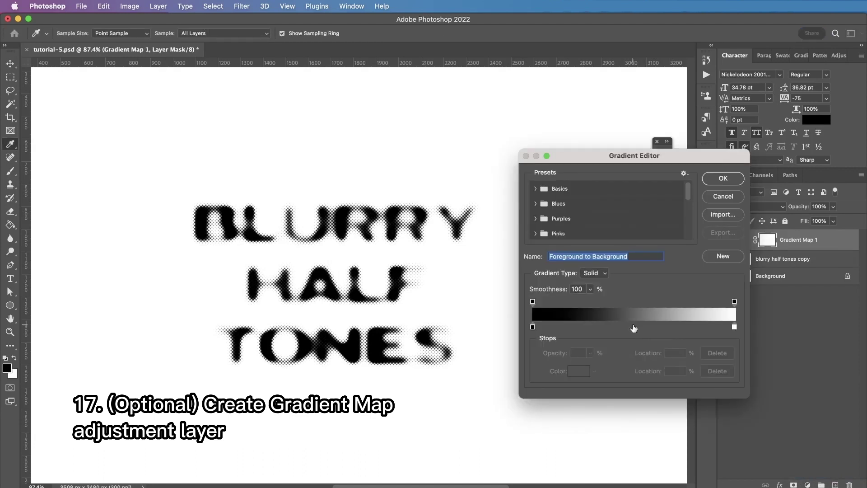
- Insert a mid-gradient stop at 49% and colour it pale cyan-grey to tint the lettering blue
{"action": "left_click", "coordinate": [632, 326]}
{"action": "double_click", "coordinate": [632, 326]}
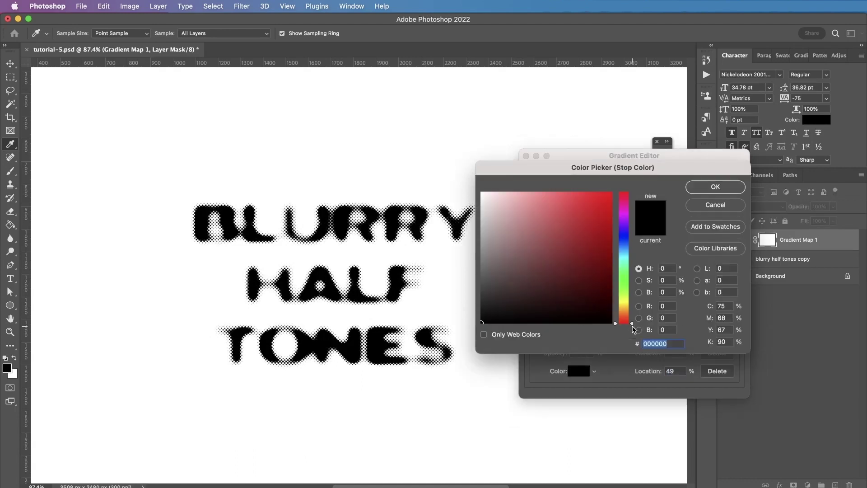
{"action": "left_click", "coordinate": [627, 238]}
{"action": "left_click", "coordinate": [534, 252]}
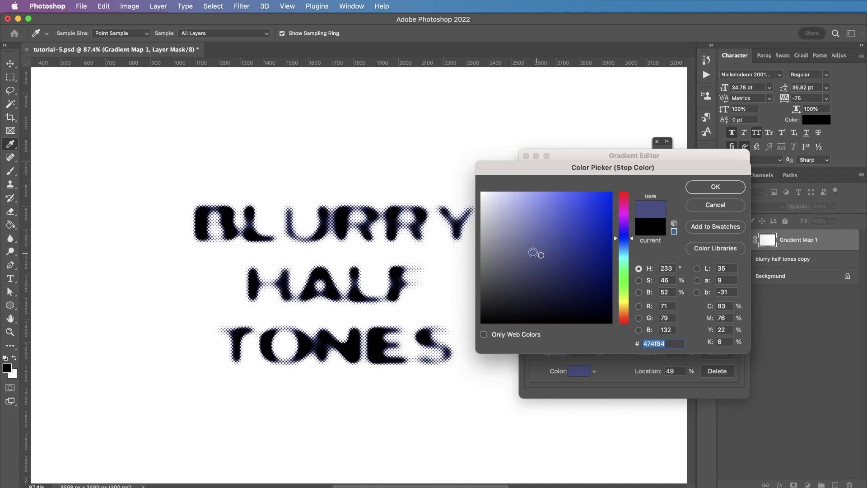
{"action": "left_click", "coordinate": [516, 228]}
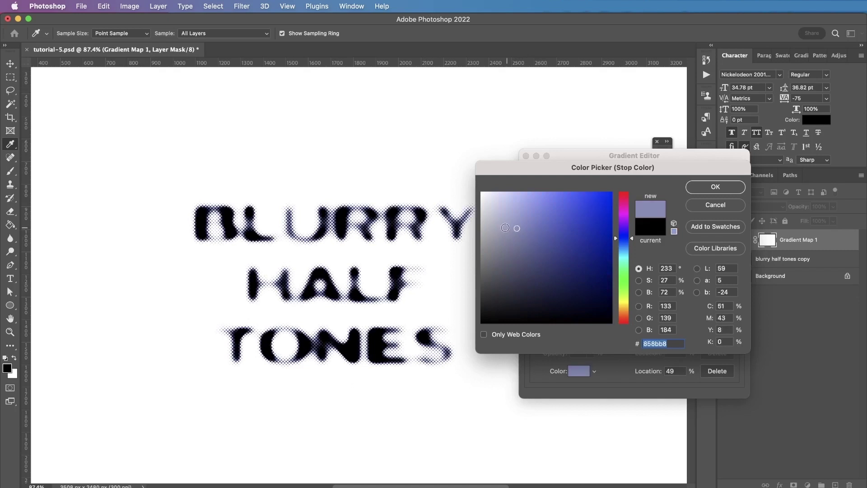
{"action": "left_click", "coordinate": [623, 248]}
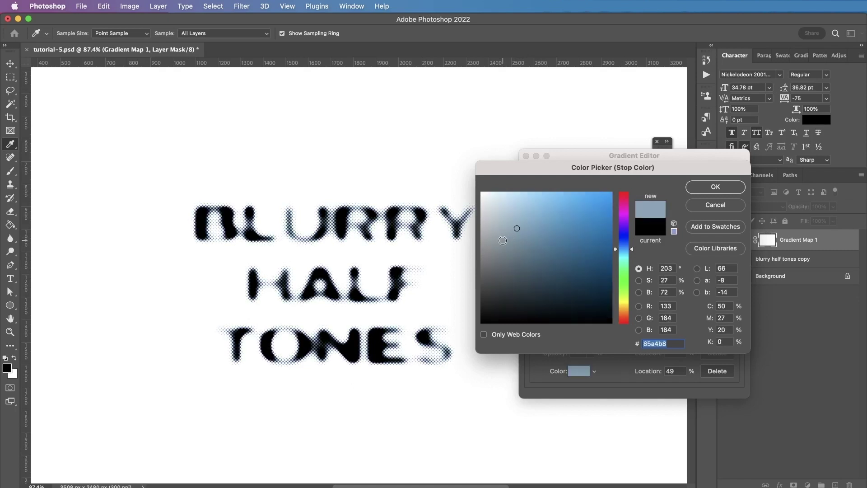
{"action": "left_click", "coordinate": [552, 222]}
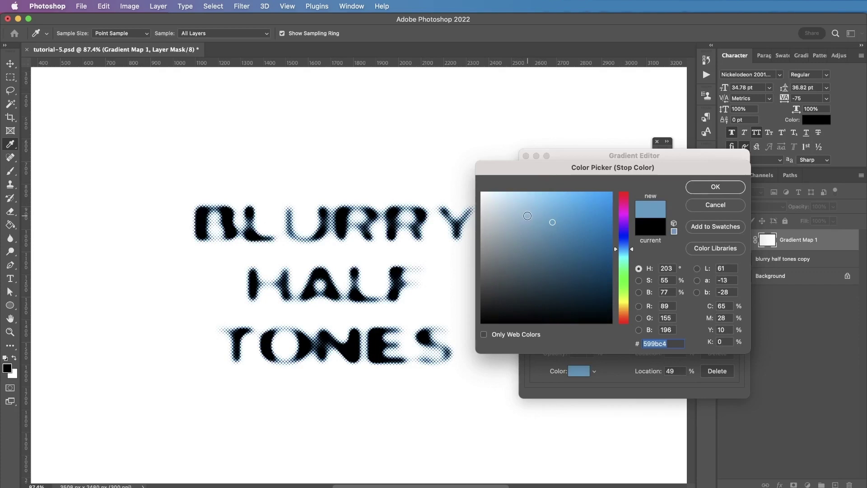
{"action": "left_click", "coordinate": [623, 255]}
{"action": "left_click", "coordinate": [509, 228]}
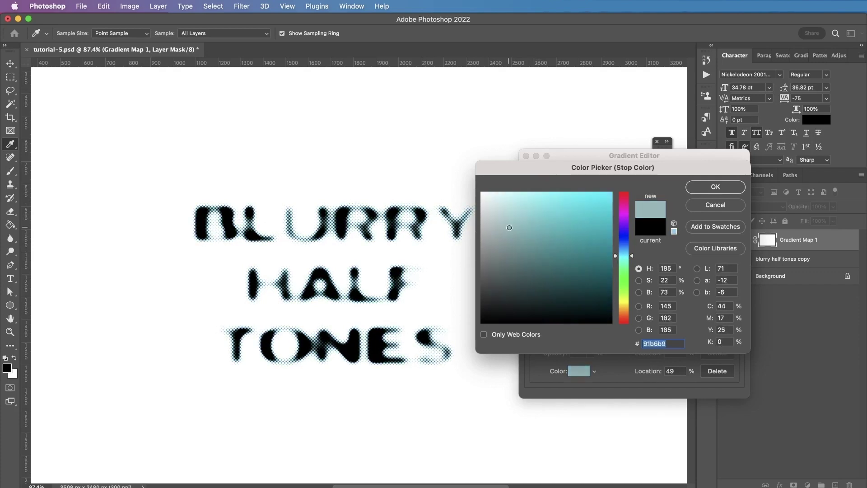
{"action": "left_click", "coordinate": [627, 252]}
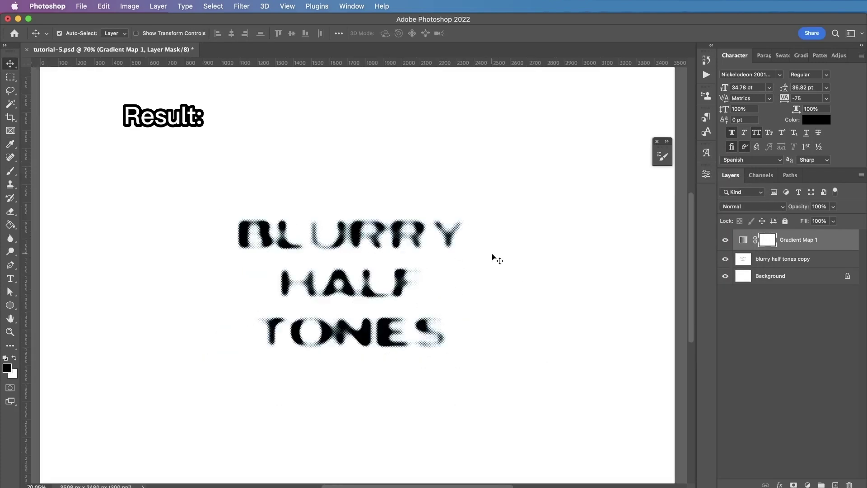